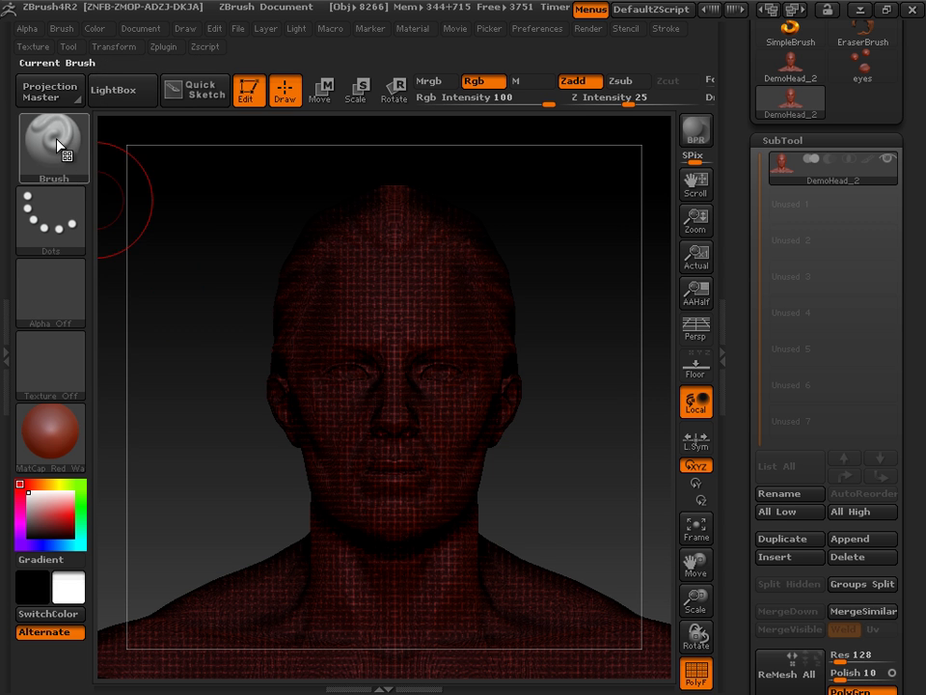
# Step: Set SliceCurve as the active selection brush and acknowledge its usage note
pyautogui.click(60, 135)
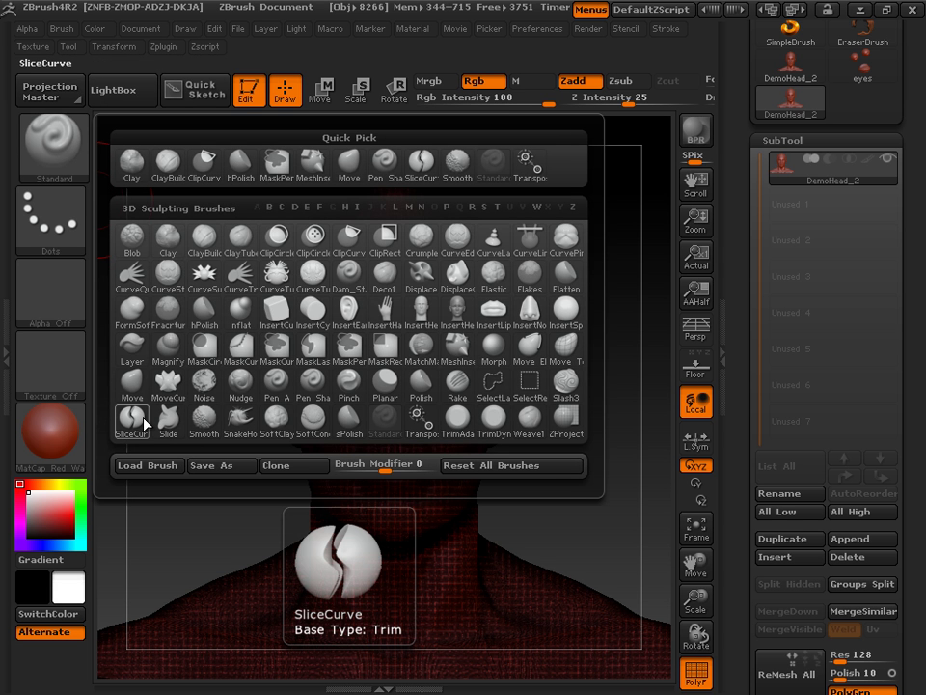
pyautogui.click(133, 418)
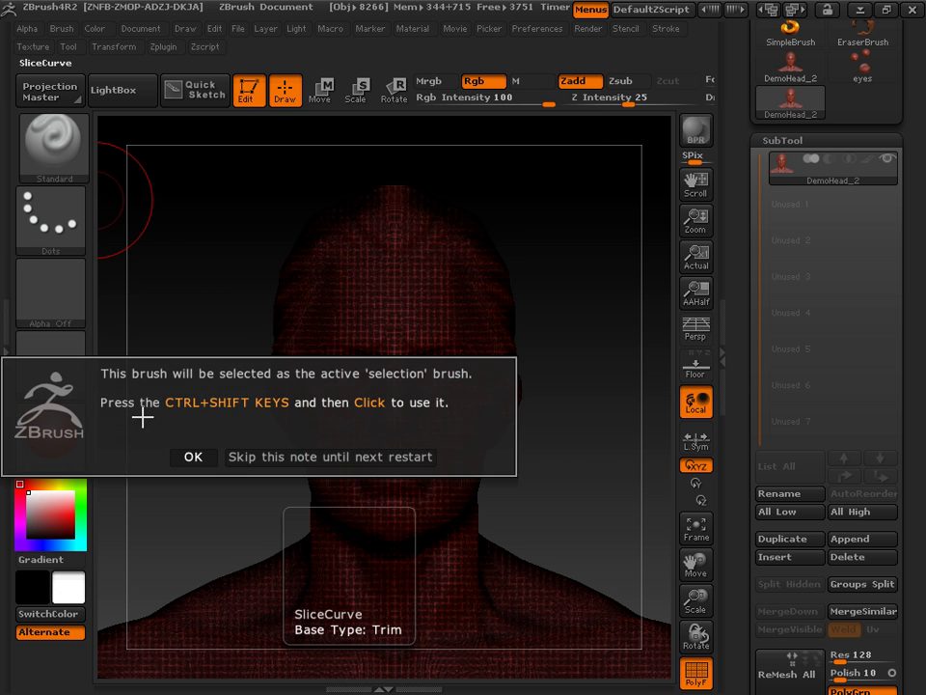
pyautogui.click(183, 457)
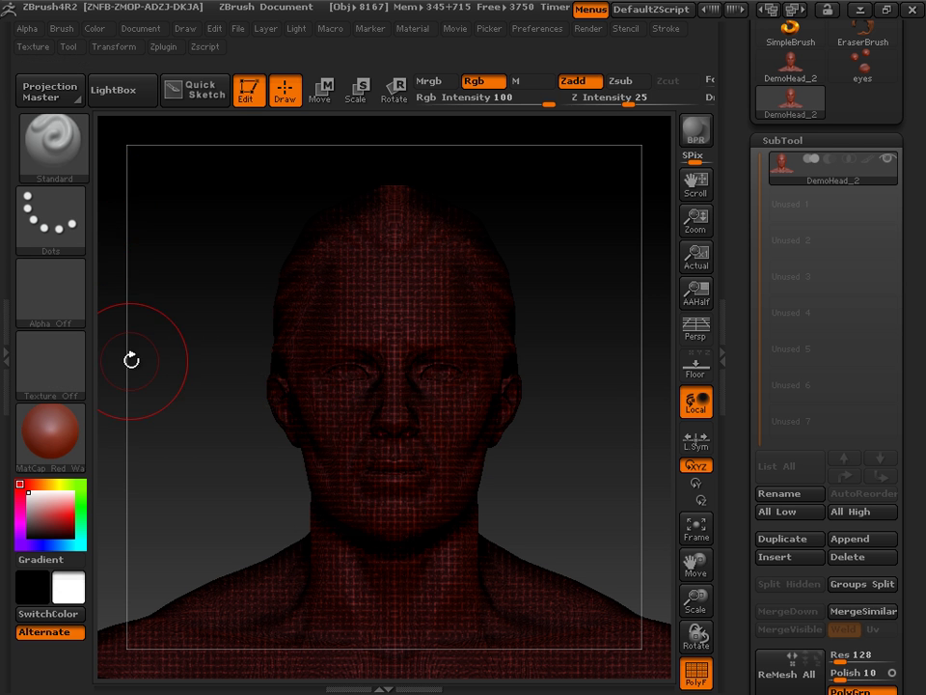
pyautogui.click(64, 166)
pyautogui.click(135, 422)
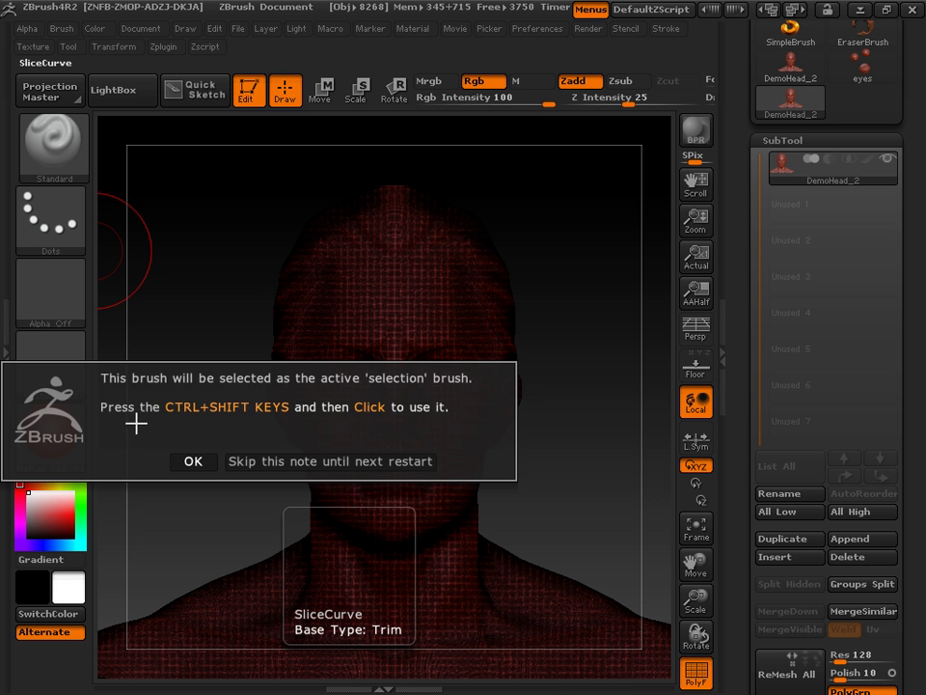
pyautogui.click(193, 460)
pyautogui.press('ctrl')
pyautogui.hotkey('ctrl', 'shift')
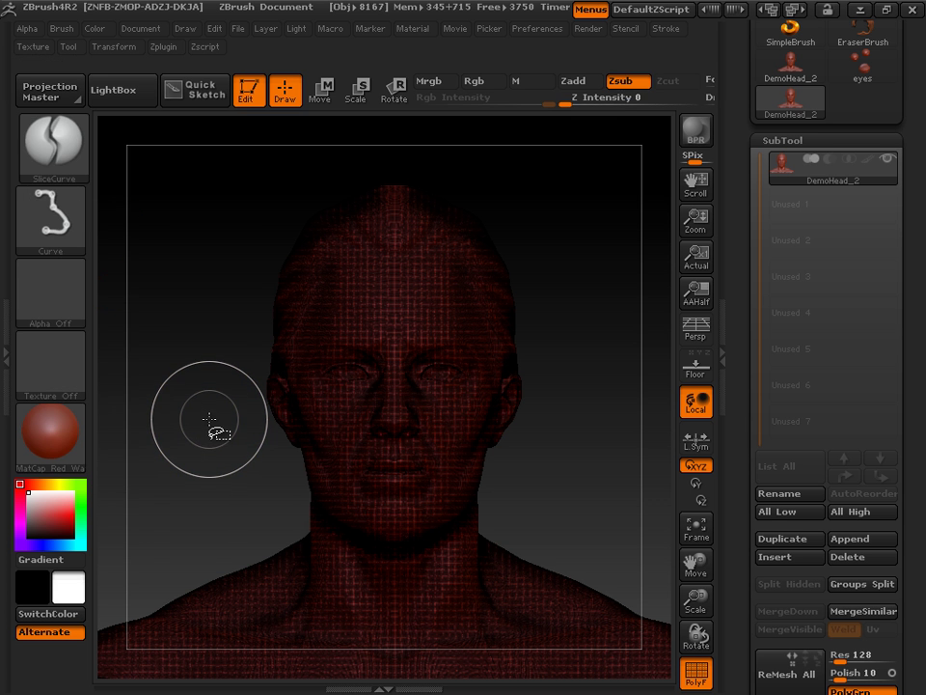
# Step: Slice the bust with a curve that dips beneath the chin and crosses the neck, dividing the head from the shoulders
pyautogui.keyDown('ctrl'); pyautogui.keyDown('shift'); pyautogui.moveTo(248, 492); pyautogui.dragTo(292, 522); pyautogui.keyUp('shift'); pyautogui.keyUp('ctrl')
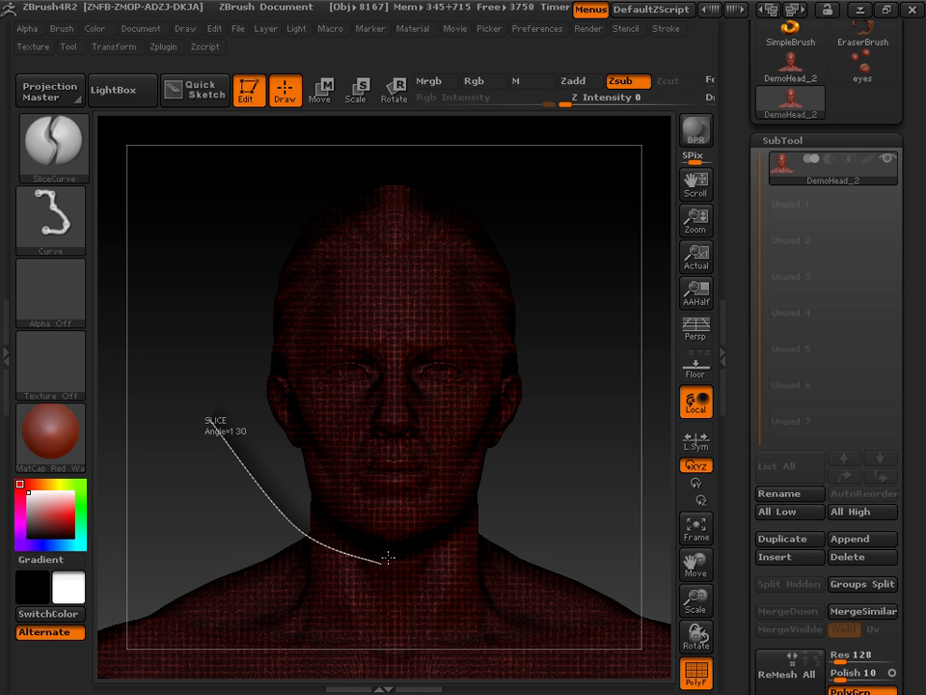
pyautogui.keyDown('ctrl'); pyautogui.keyDown('shift'); pyautogui.moveTo(386, 558); pyautogui.dragTo(393, 570); pyautogui.keyUp('shift'); pyautogui.keyUp('ctrl')
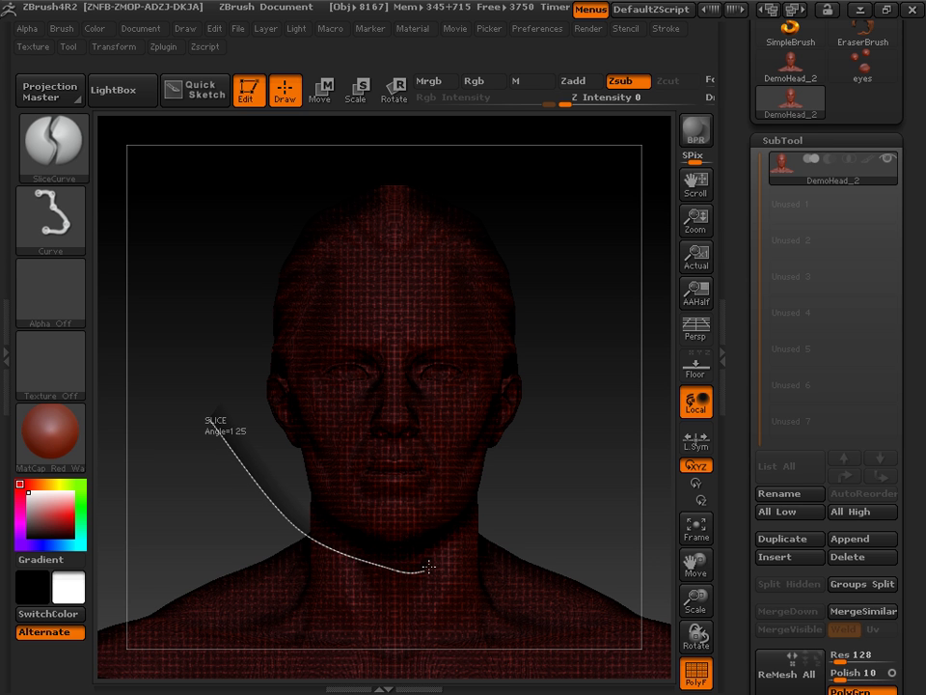
pyautogui.keyDown('ctrl'); pyautogui.keyDown('shift'); pyautogui.moveTo(461, 547); pyautogui.dragTo(561, 489); pyautogui.keyUp('shift'); pyautogui.keyUp('ctrl')
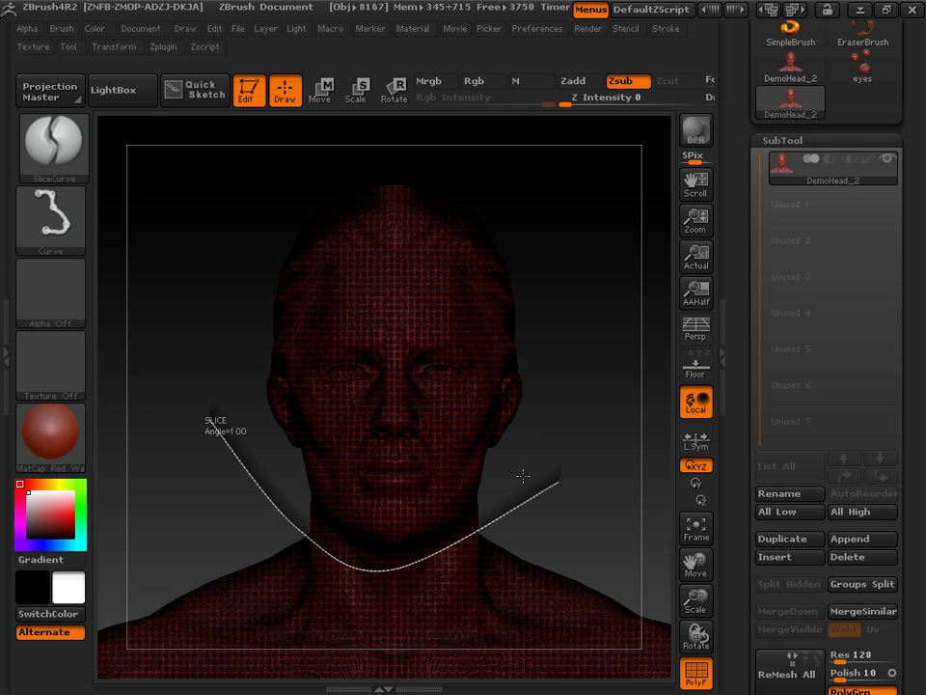
pyautogui.keyDown('ctrl'); pyautogui.keyDown('shift'); pyautogui.moveTo(523, 475); pyautogui.dragTo(523, 476); pyautogui.keyUp('shift'); pyautogui.keyUp('ctrl')
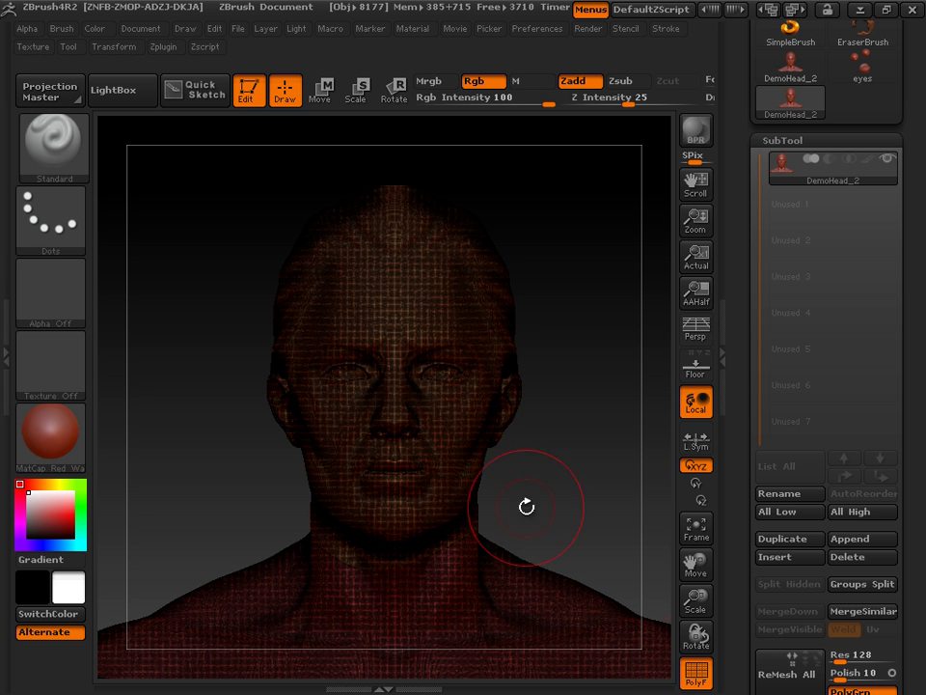
# Step: Check the slice around the neck and split the bust into separate subtools by polygroup, accepting the operation that cannot be undone
pyautogui.moveTo(618, 510)
pyautogui.mouseDown()
pyautogui.moveTo(548, 498)
pyautogui.moveTo(540, 521)
pyautogui.moveTo(490, 498)
pyautogui.moveTo(399, 418)
pyautogui.mouseUp()
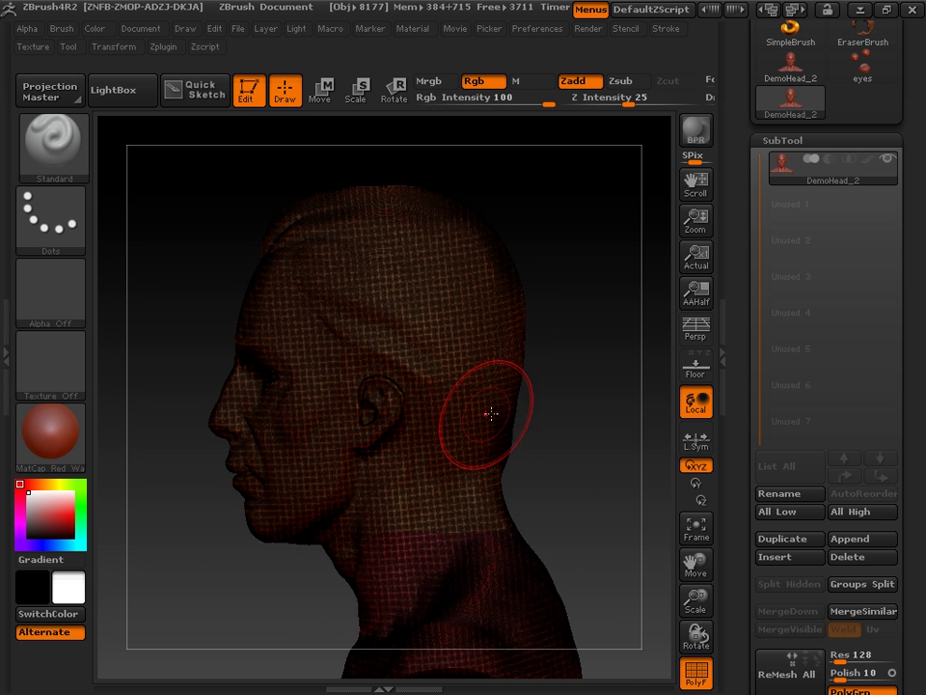
pyautogui.moveTo(558, 459); pyautogui.dragTo(646, 460)
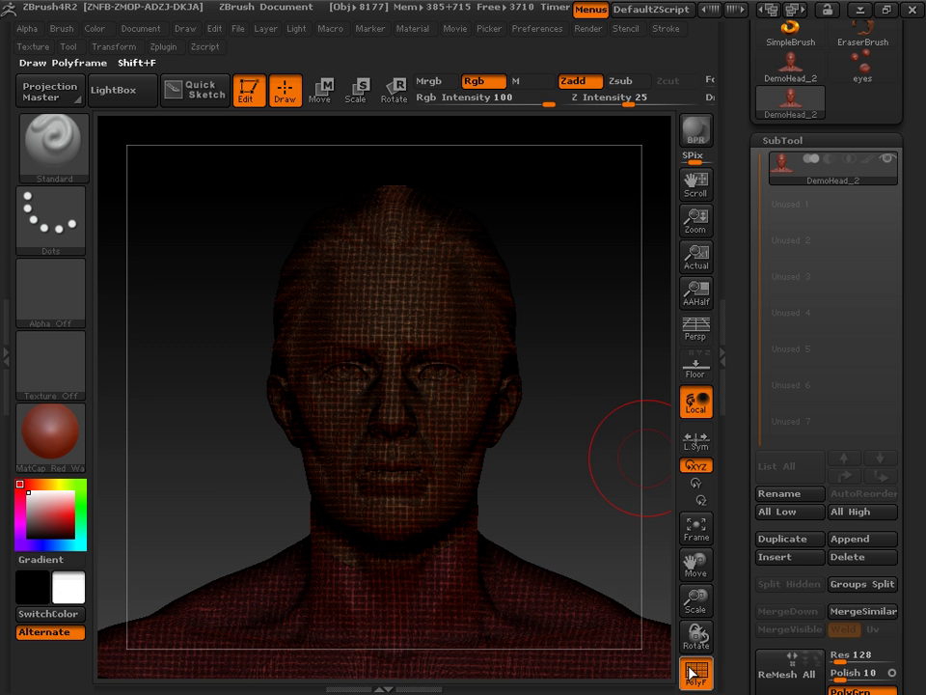
pyautogui.keyDown('shift'); pyautogui.moveTo(561, 490); pyautogui.dragTo(635, 498); pyautogui.keyUp('shift')
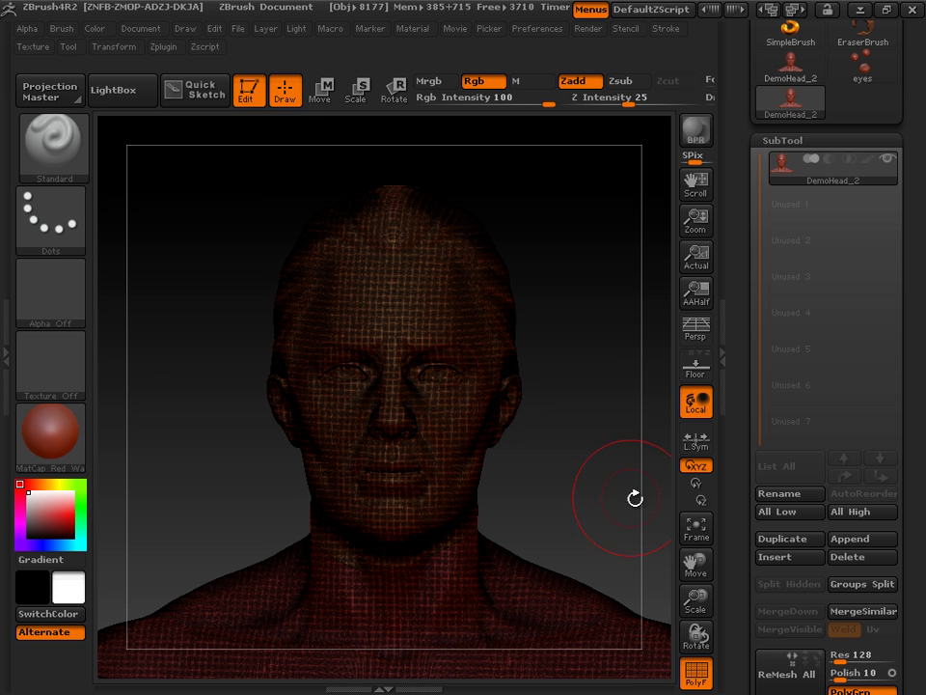
pyautogui.click(861, 585)
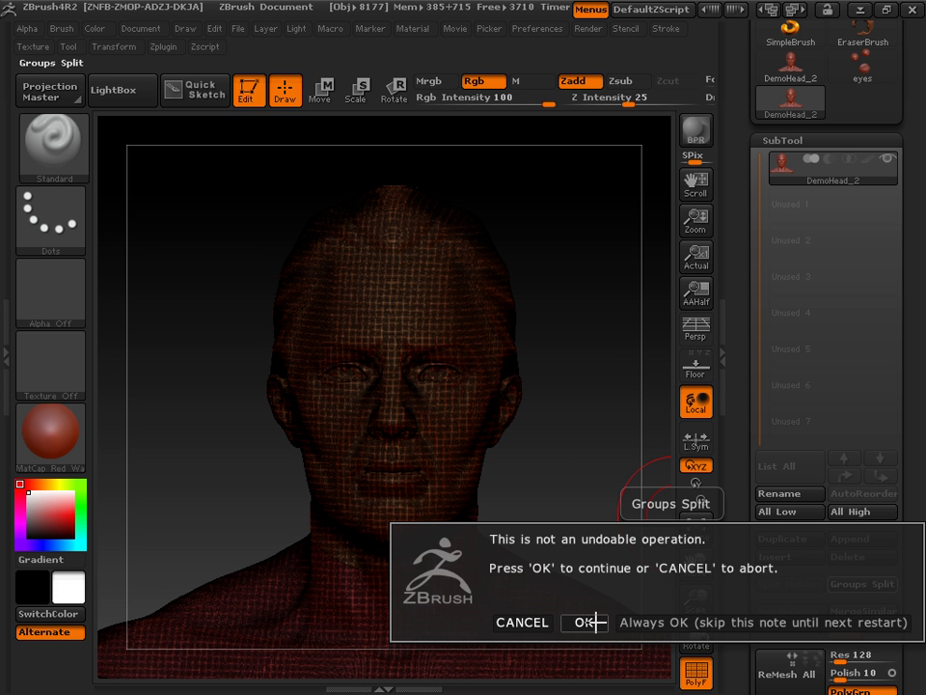
pyautogui.click(594, 623)
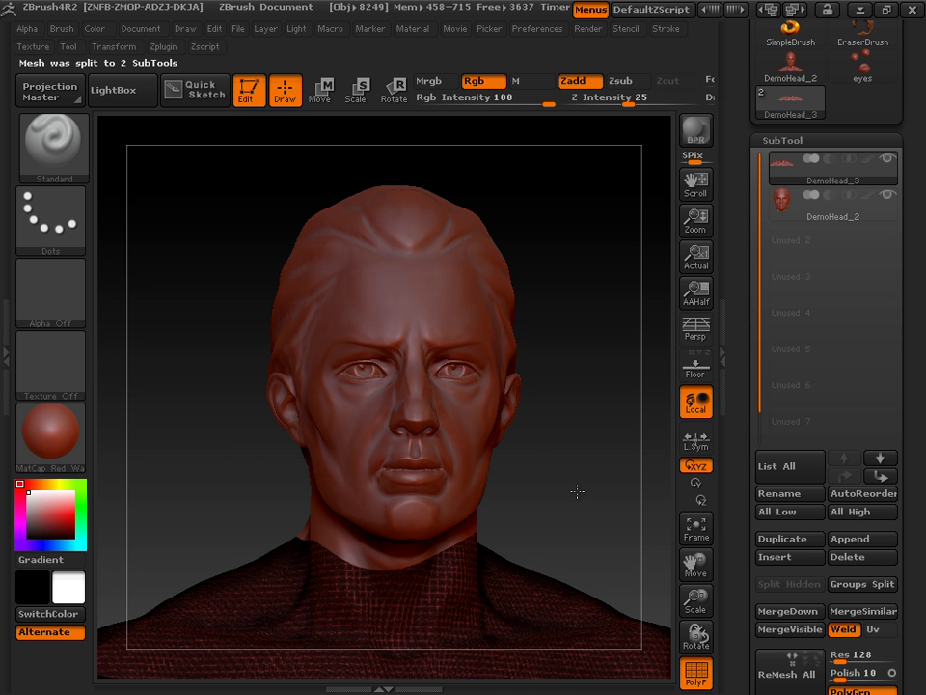
pyautogui.keyDown('shift'); pyautogui.moveTo(577, 491); pyautogui.dragTo(575, 490); pyautogui.keyUp('shift')
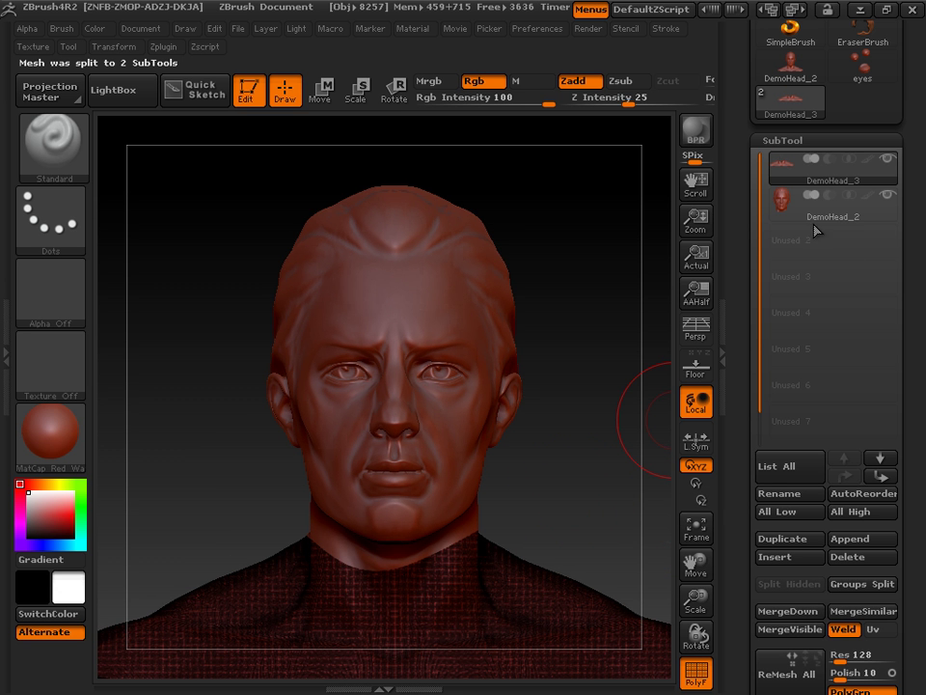
# Step: Clone the DemoHead_2 head subtool and append a head copy as an additional subtool
pyautogui.click(786, 203)
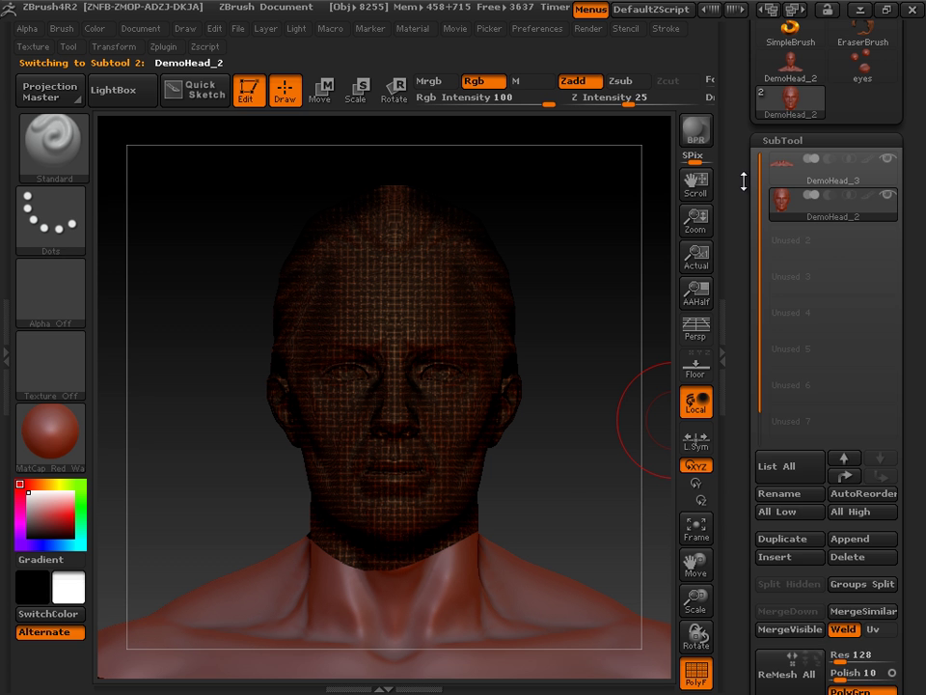
pyautogui.moveTo(744, 177); pyautogui.dragTo(740, 324)
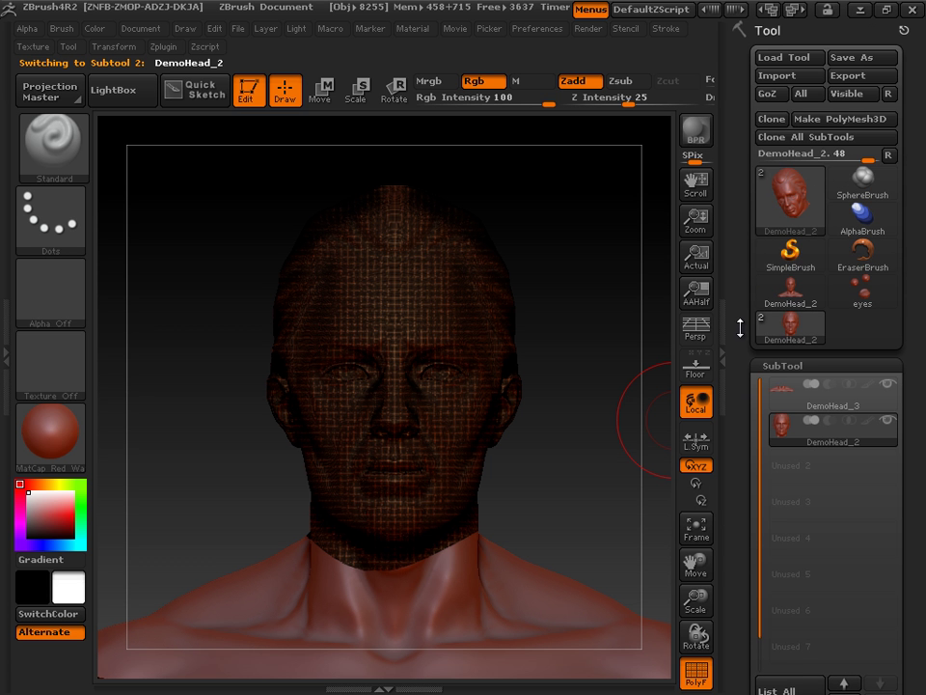
pyautogui.click(767, 118)
pyautogui.moveTo(739, 480); pyautogui.dragTo(741, 346)
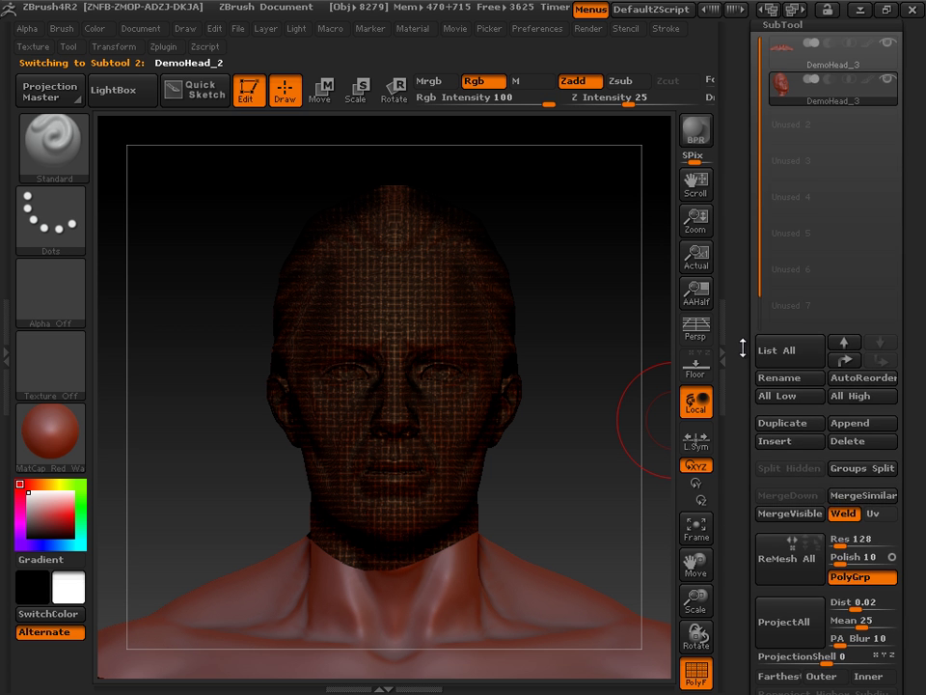
pyautogui.click(851, 425)
pyautogui.click(714, 349)
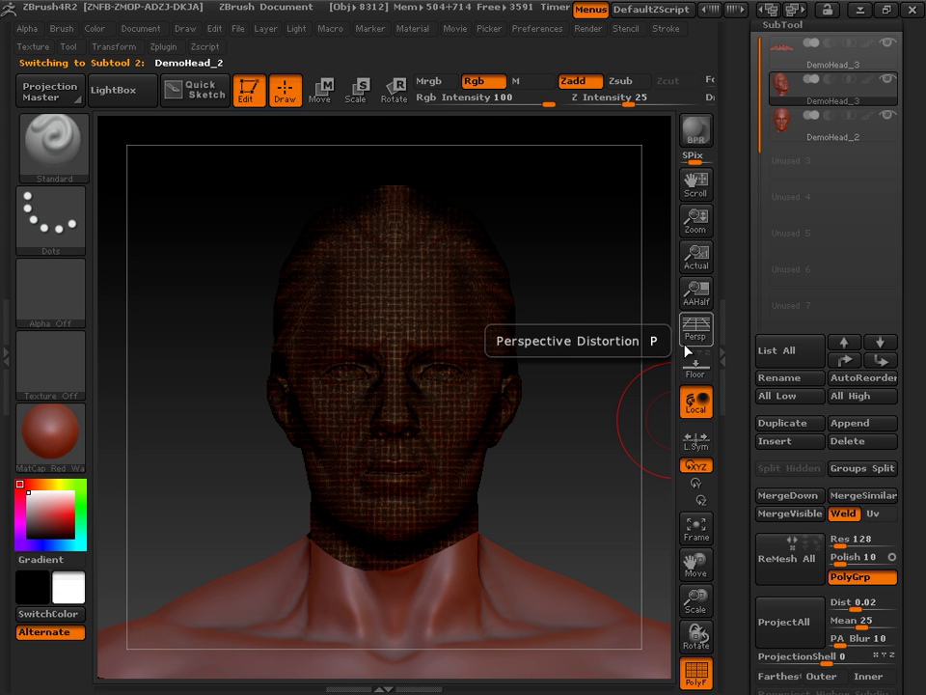
# Step: Lay a transpose line from crown to neck, turn off symmetry, and move the DemoHead_3 head toward the character's right shoulder
pyautogui.click(332, 102)
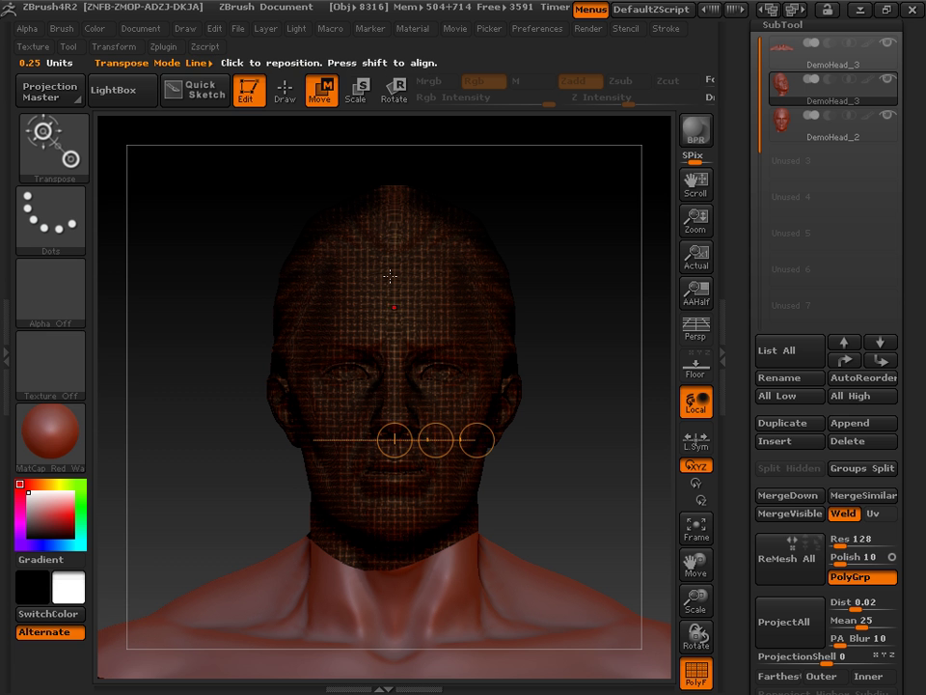
pyautogui.moveTo(386, 197); pyautogui.dragTo(384, 566)
pyautogui.click(114, 46)
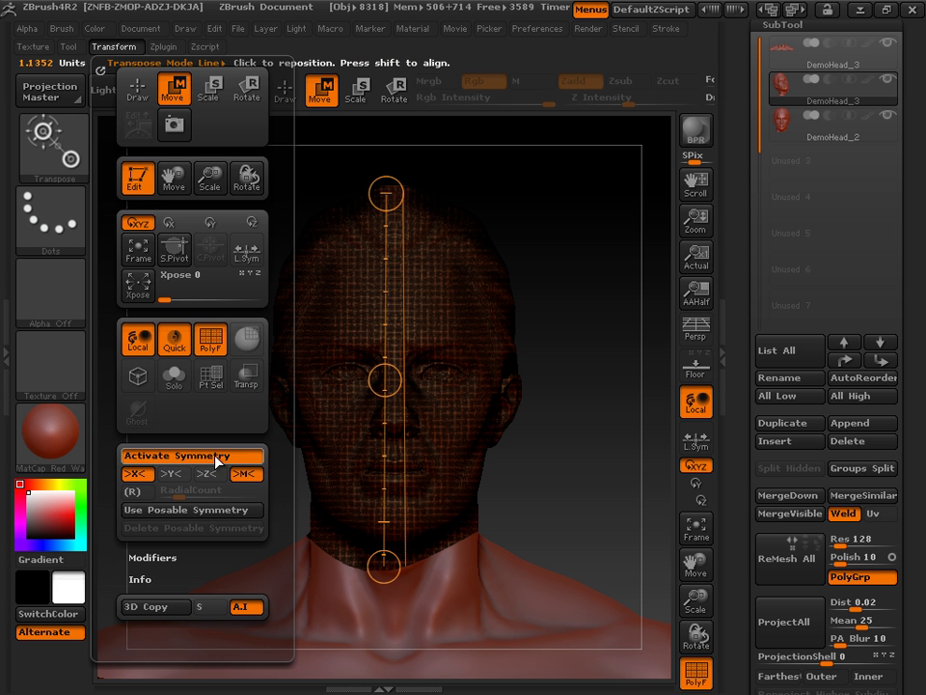
pyautogui.click(322, 92)
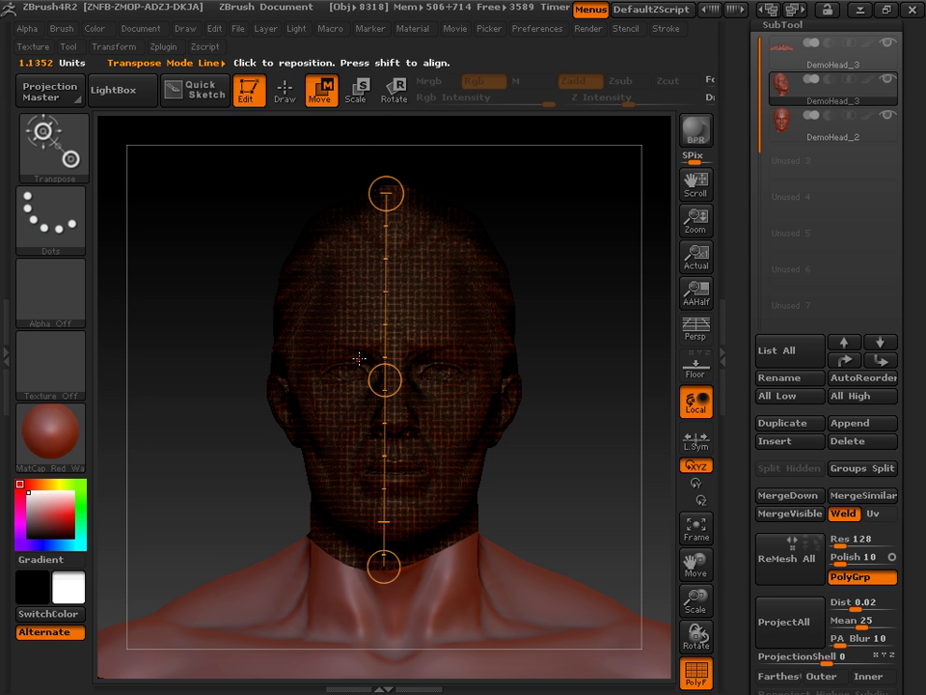
pyautogui.moveTo(384, 379); pyautogui.dragTo(259, 385)
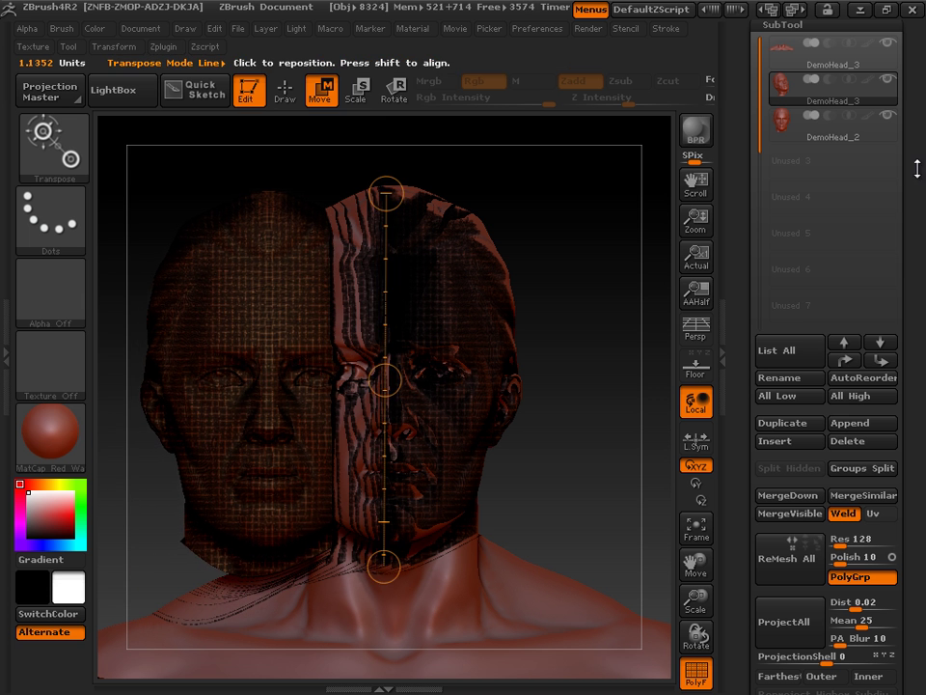
# Step: Turn off symmetry for the DemoHead_2 head and move it toward the character's left shoulder
pyautogui.click(842, 136)
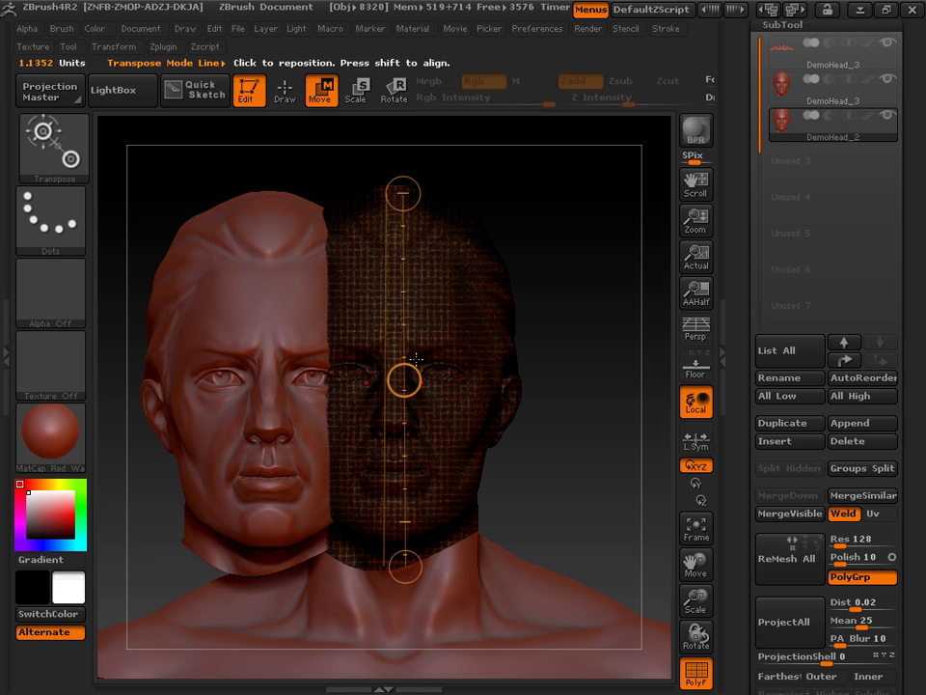
pyautogui.click(114, 46)
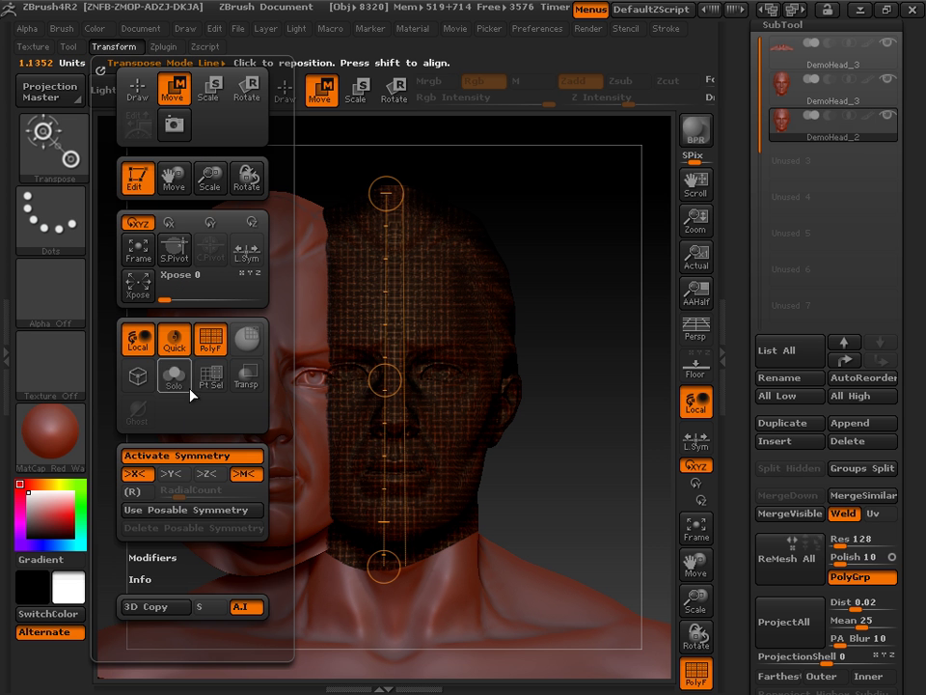
pyautogui.click(192, 456)
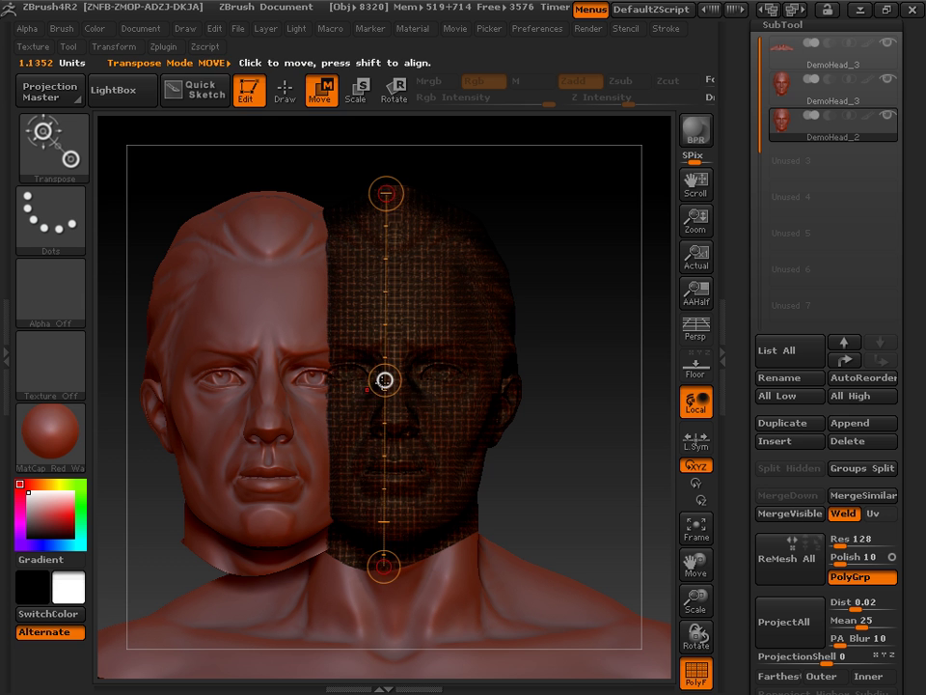
pyautogui.moveTo(382, 379); pyautogui.dragTo(516, 385)
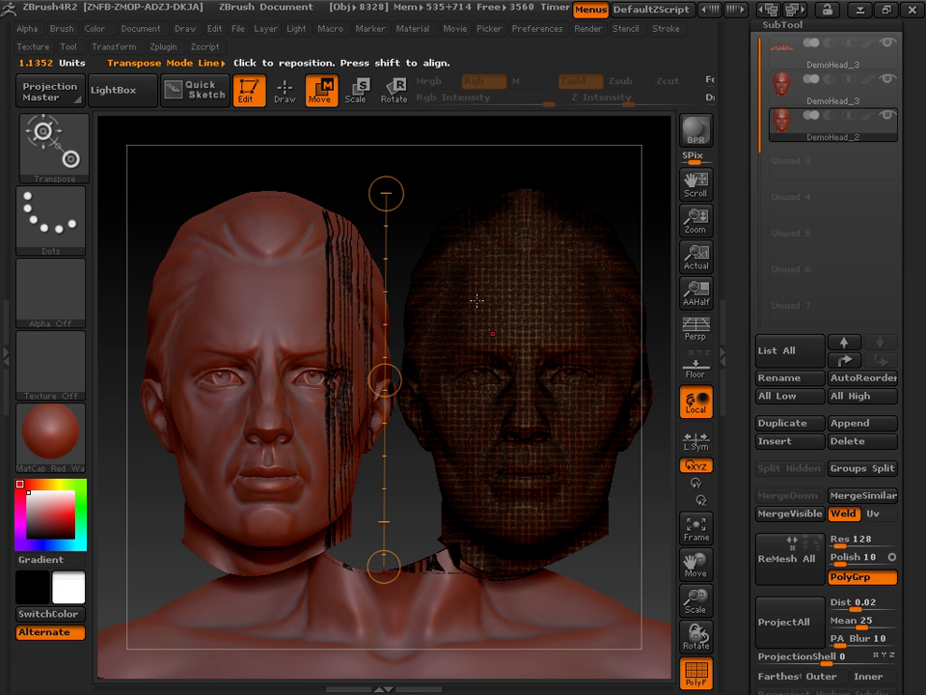
# Step: Rotate the two heads so that each tilts outward, away from the centre of the neck
pyautogui.click(391, 92)
pyautogui.moveTo(386, 193); pyautogui.dragTo(457, 219)
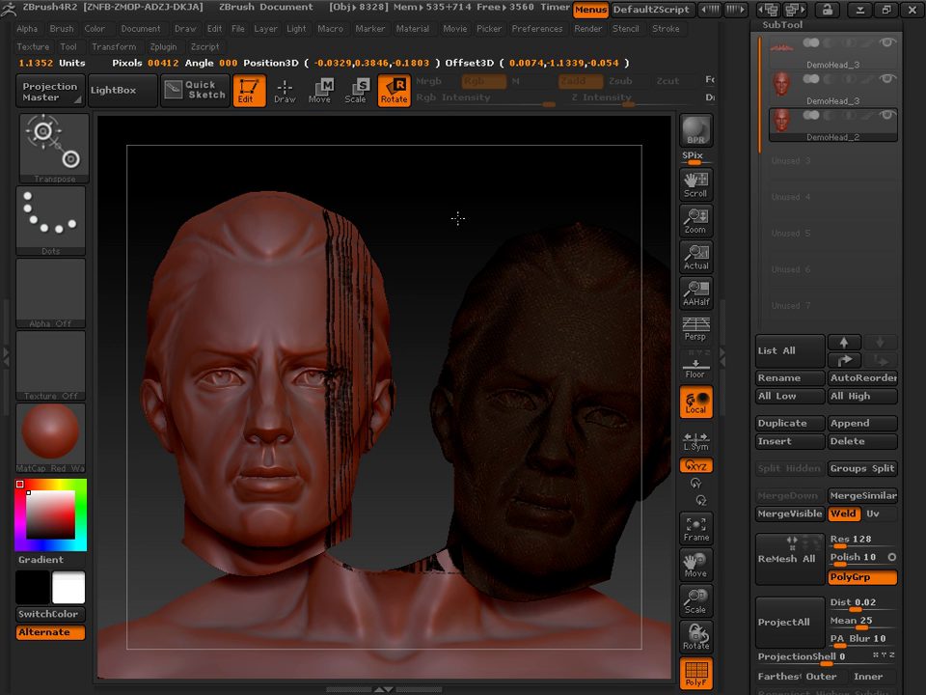
pyautogui.click(837, 97)
pyautogui.moveTo(386, 193); pyautogui.dragTo(294, 186)
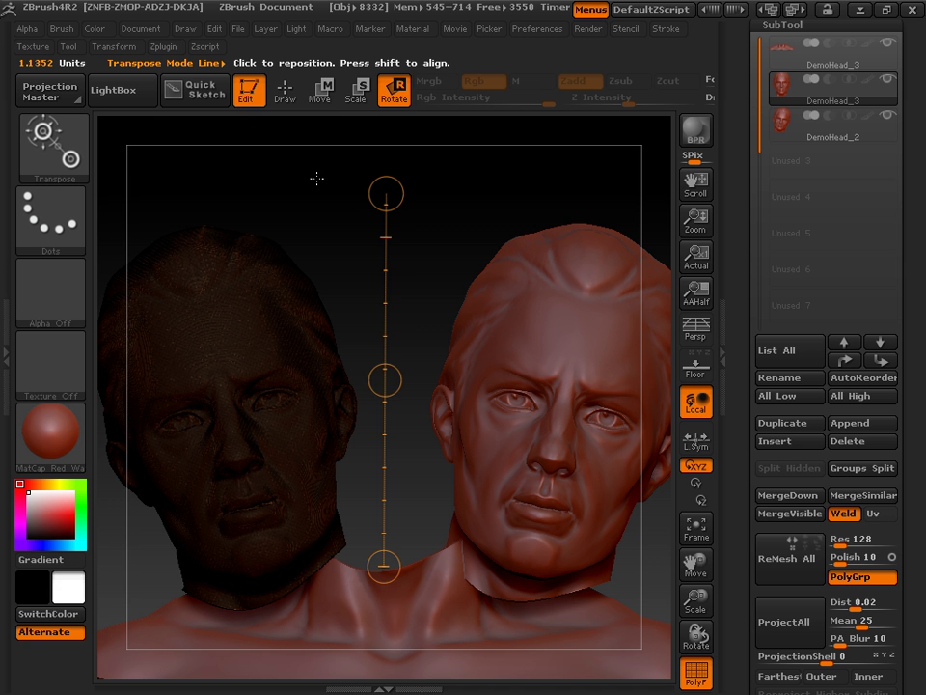
# Step: Move both tilted heads inward toward the neck and lower the DemoHead_2 head onto its shoulder
pyautogui.click(330, 103)
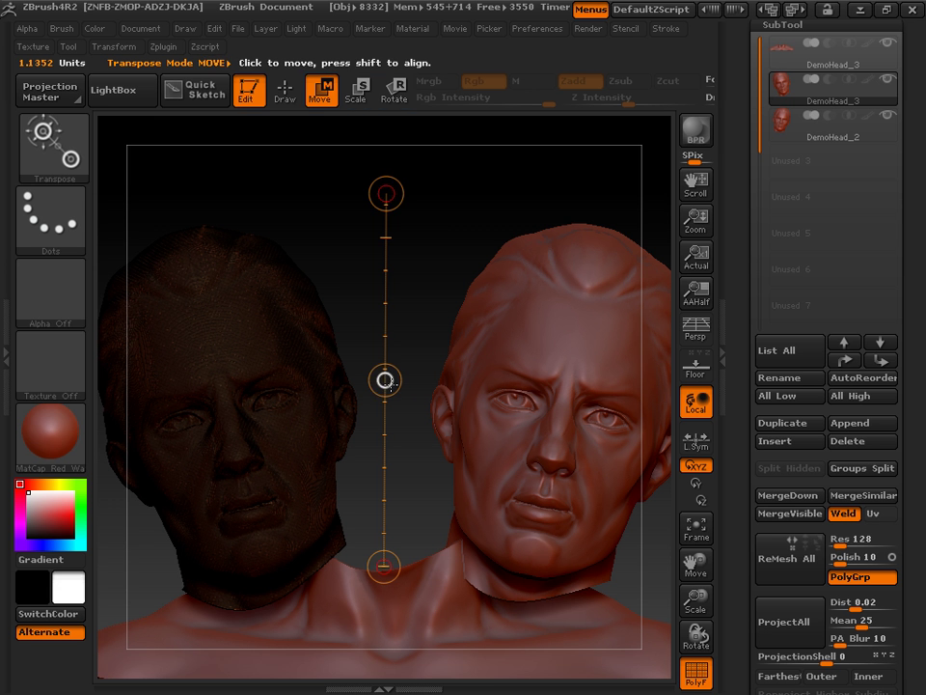
pyautogui.moveTo(386, 381); pyautogui.dragTo(361, 380)
pyautogui.click(817, 135)
pyautogui.moveTo(650, 537); pyautogui.dragTo(604, 521)
pyautogui.moveTo(693, 561); pyautogui.dragTo(678, 449)
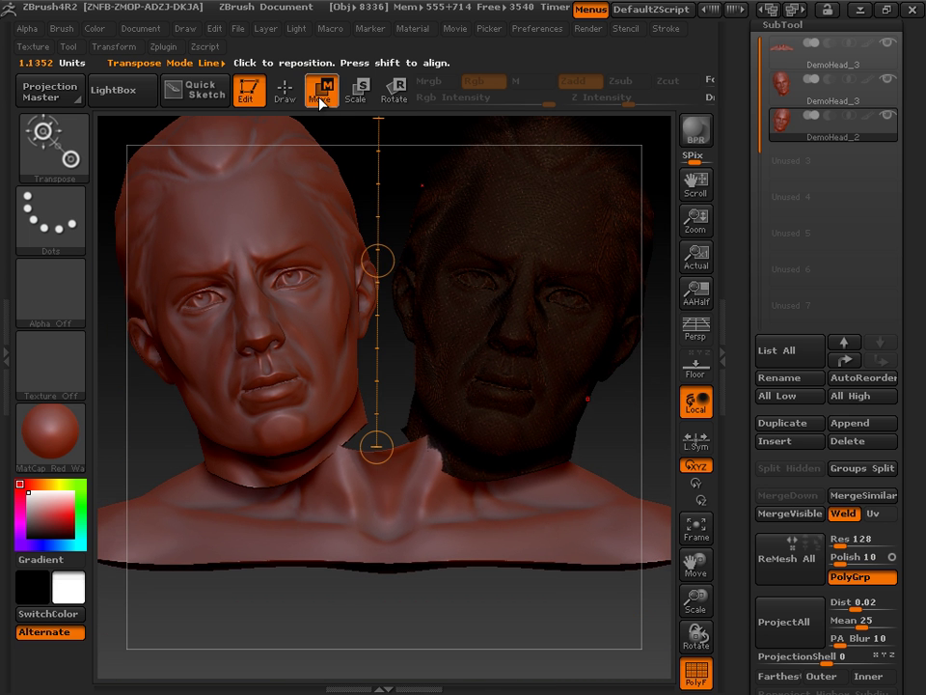
pyautogui.moveTo(377, 260); pyautogui.dragTo(371, 283)
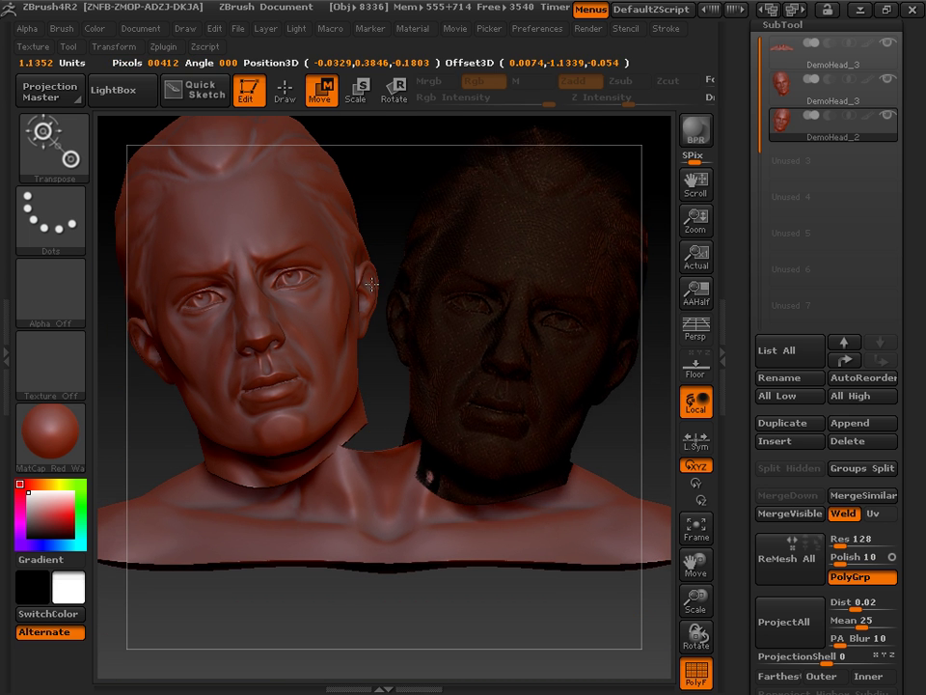
# Step: Lower the DemoHead_3 head onto the shoulders and shift it backward in side view
pyautogui.click(820, 89)
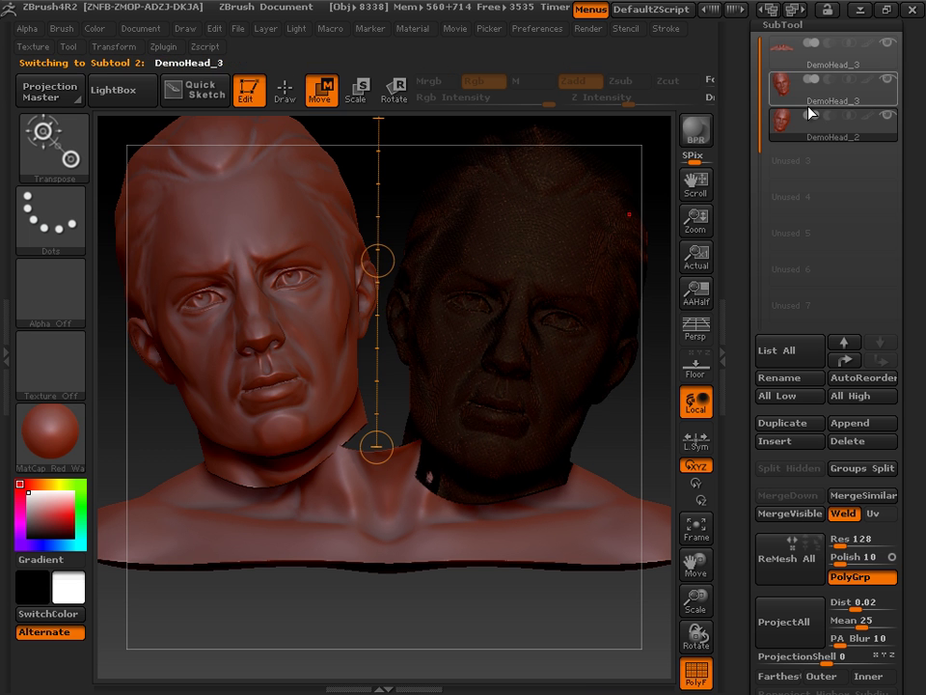
pyautogui.moveTo(377, 260); pyautogui.dragTo(381, 299)
pyautogui.moveTo(321, 603); pyautogui.dragTo(407, 597)
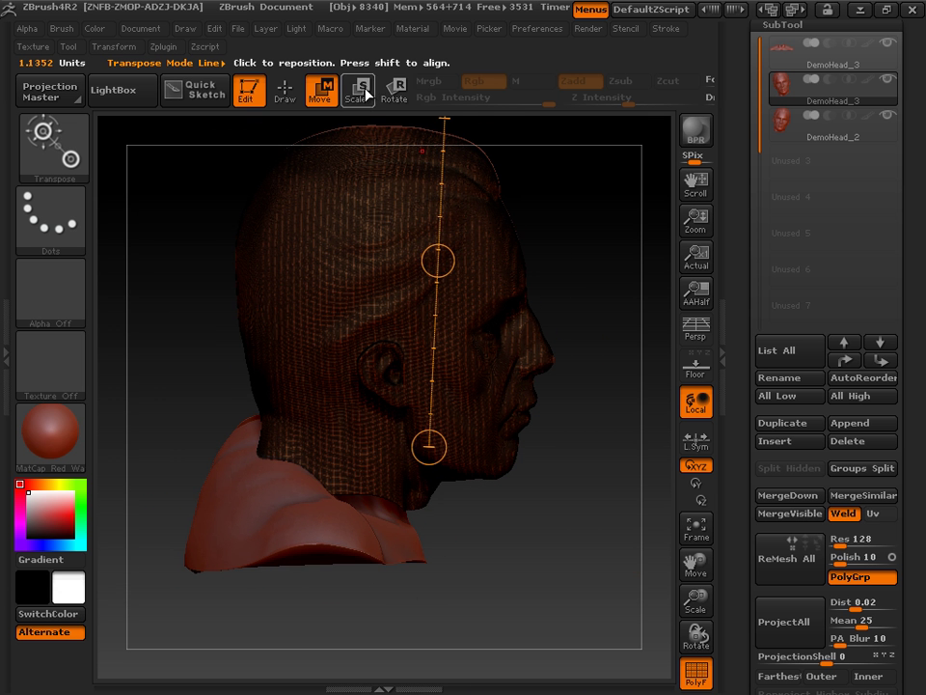
pyautogui.moveTo(439, 267); pyautogui.dragTo(408, 259)
# Step: Select the DemoHead_2 head, switch to the Move brush and hide the polyframe wireframe
pyautogui.click(791, 137)
pyautogui.moveTo(631, 424); pyautogui.dragTo(566, 403)
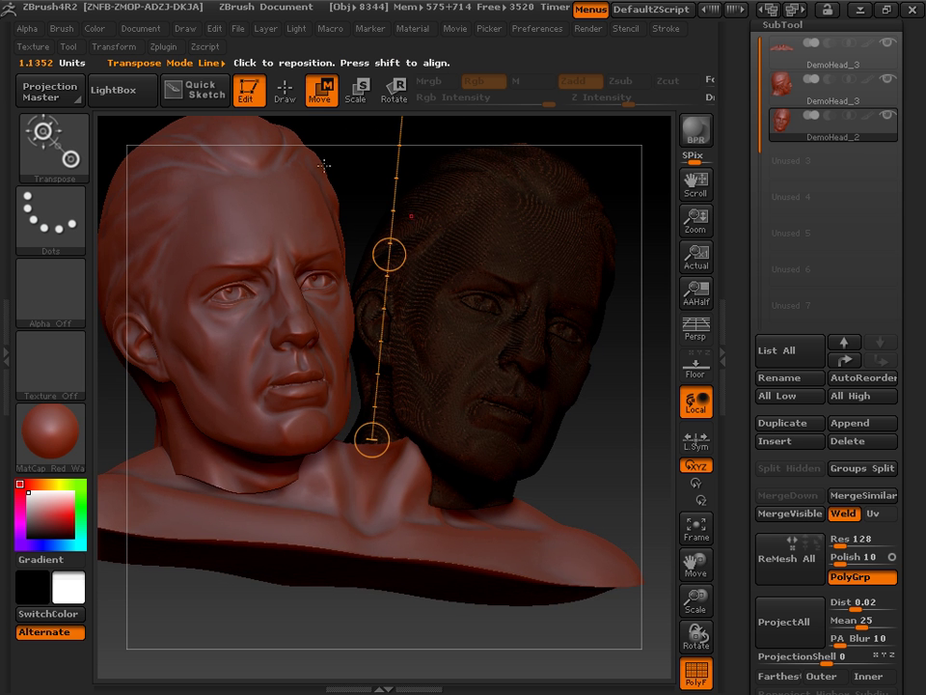
pyautogui.click(43, 145)
pyautogui.click(56, 139)
pyautogui.click(132, 379)
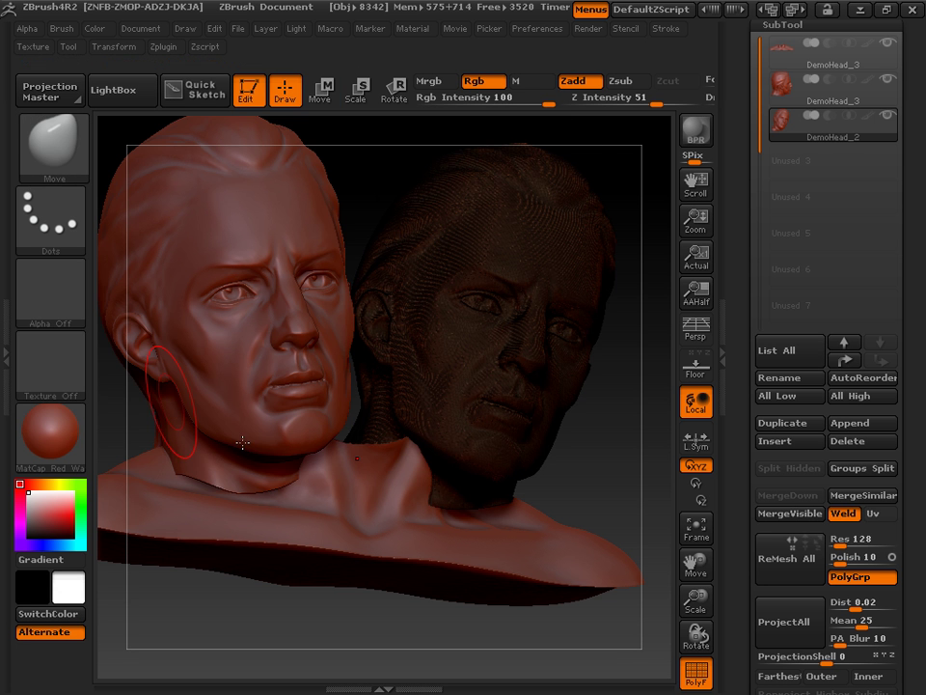
pyautogui.click(694, 669)
# Step: Pull the front and side neck edges of the DemoHead_2 head down into the shoulders
pyautogui.moveTo(639, 476)
pyautogui.mouseDown()
pyautogui.moveTo(544, 443)
pyautogui.moveTo(562, 459)
pyautogui.moveTo(472, 494)
pyautogui.mouseUp()
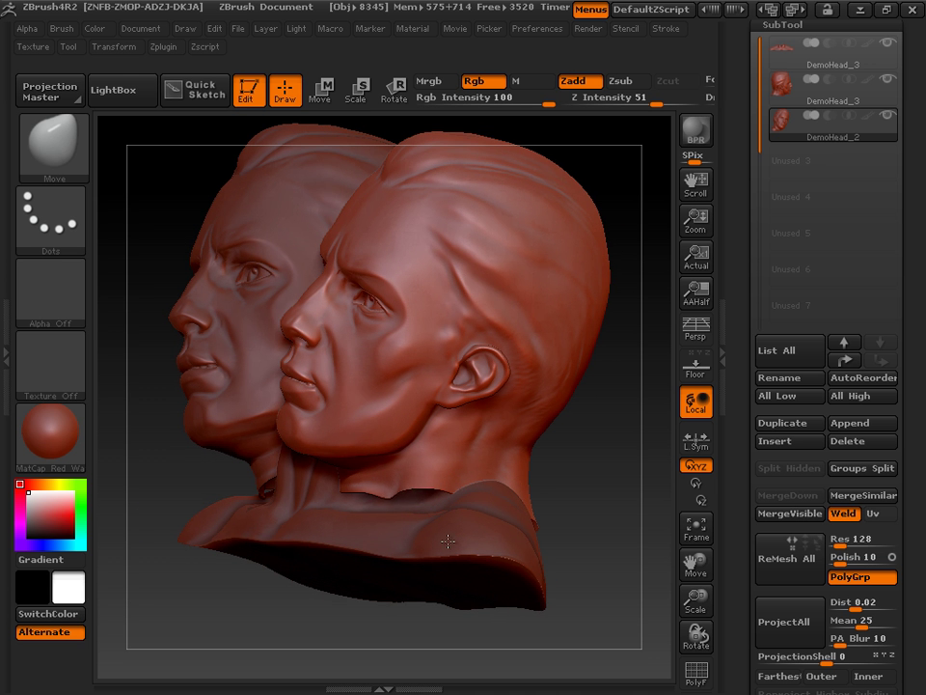
pyautogui.moveTo(694, 603); pyautogui.dragTo(699, 681)
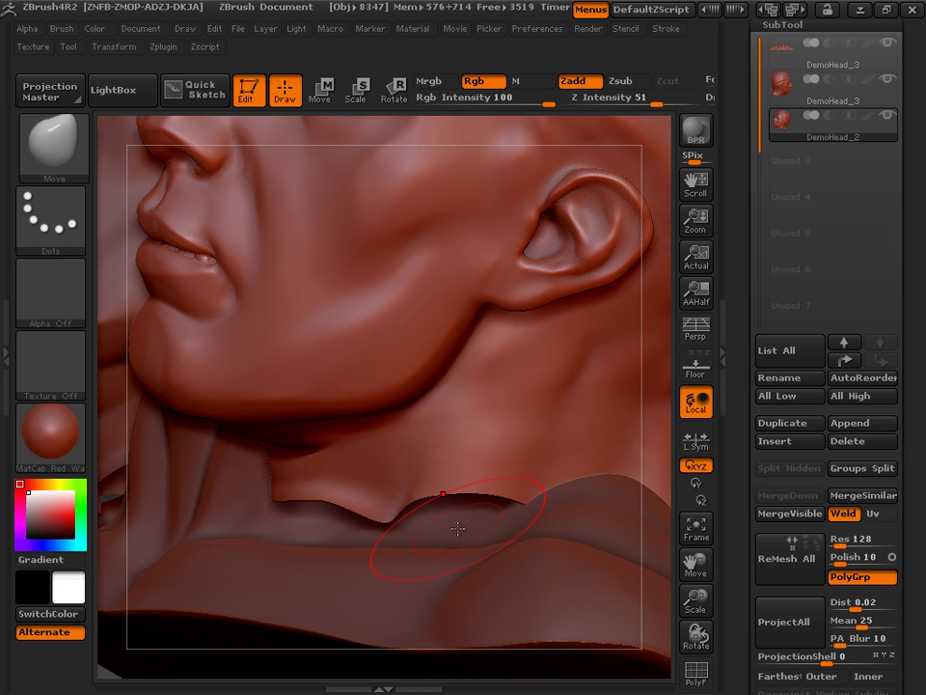
pyautogui.moveTo(458, 496); pyautogui.dragTo(504, 575)
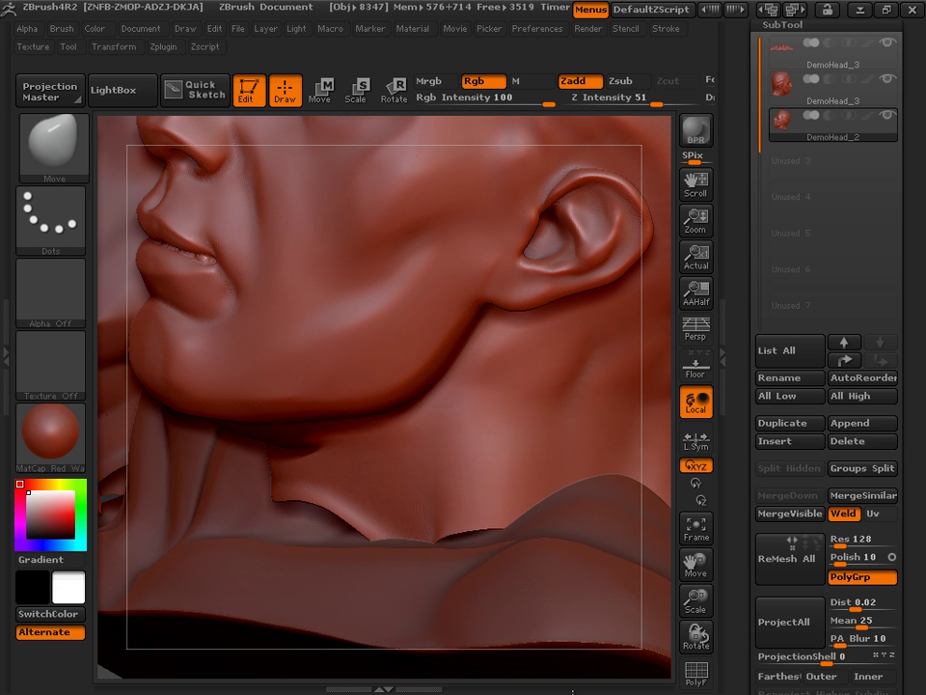
pyautogui.moveTo(370, 523)
pyautogui.mouseDown()
pyautogui.moveTo(342, 531)
pyautogui.moveTo(289, 601)
pyautogui.mouseUp()
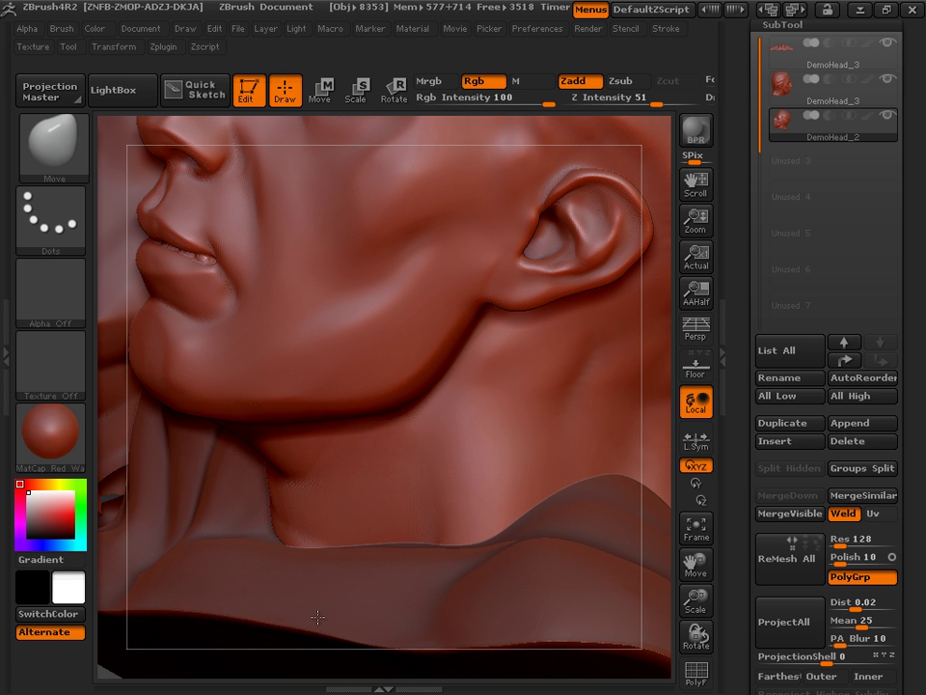
pyautogui.moveTo(277, 532); pyautogui.dragTo(292, 568)
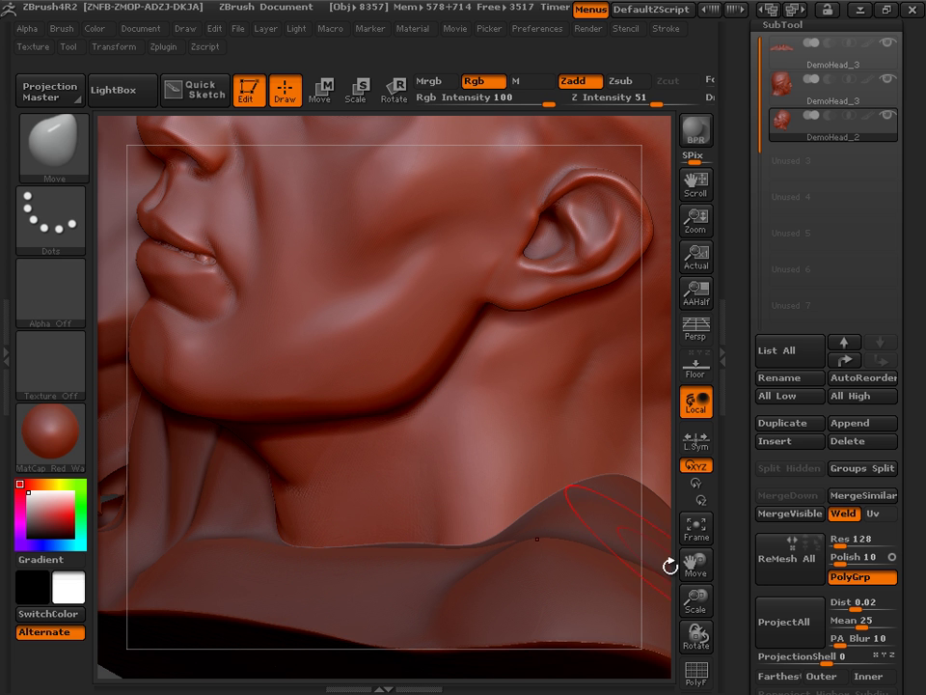
# Step: Push the hanging flap at the back of the DemoHead_2 neck down into the shoulders
pyautogui.moveTo(695, 567); pyautogui.dragTo(602, 560)
pyautogui.moveTo(599, 476)
pyautogui.mouseDown()
pyautogui.moveTo(550, 482)
pyautogui.moveTo(509, 529)
pyautogui.moveTo(424, 541)
pyautogui.mouseUp()
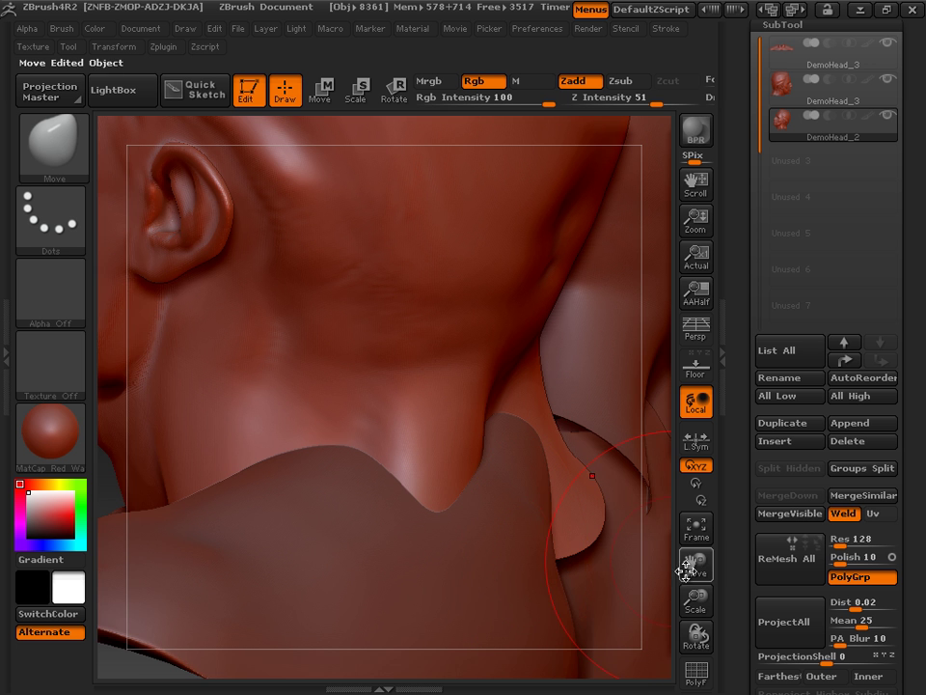
pyautogui.moveTo(693, 566); pyautogui.dragTo(668, 570)
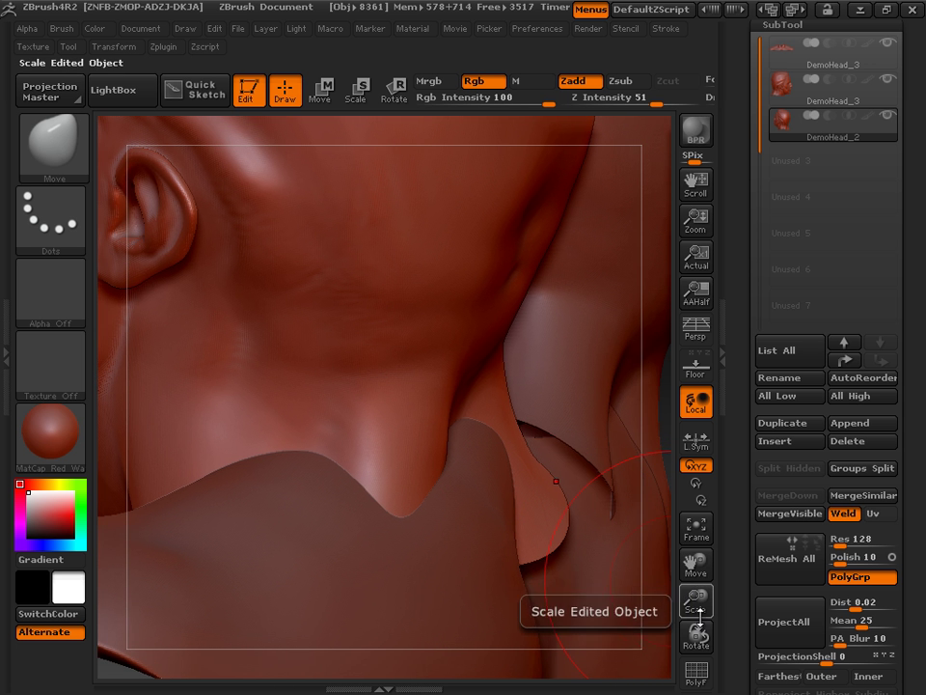
pyautogui.moveTo(695, 639); pyautogui.dragTo(685, 613)
pyautogui.moveTo(691, 565); pyautogui.dragTo(557, 543)
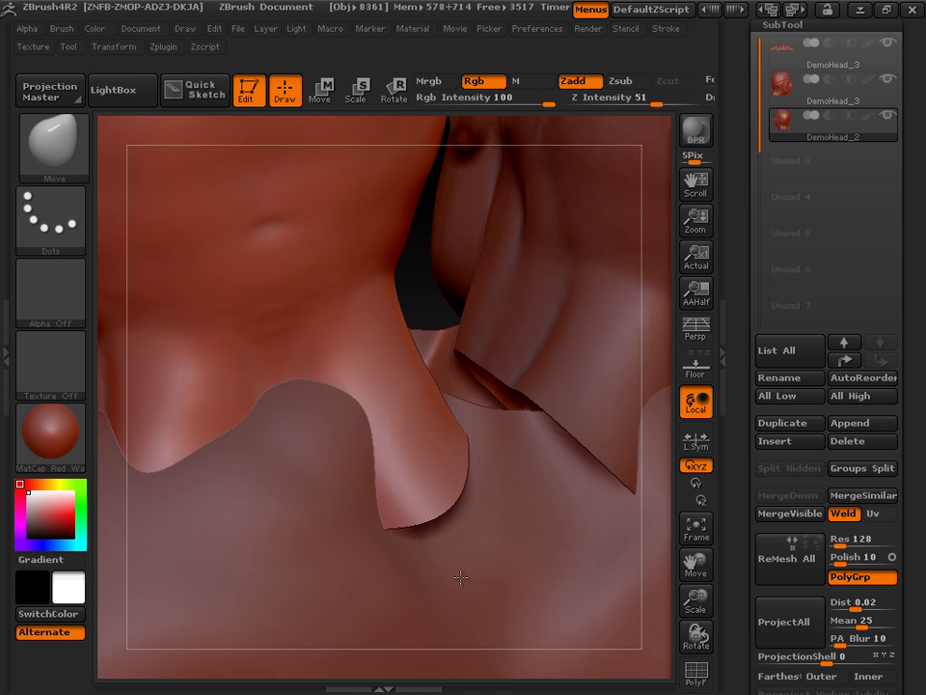
pyautogui.moveTo(694, 664); pyautogui.dragTo(696, 665)
pyautogui.moveTo(458, 477)
pyautogui.mouseDown()
pyautogui.moveTo(419, 536)
pyautogui.moveTo(466, 511)
pyautogui.mouseUp()
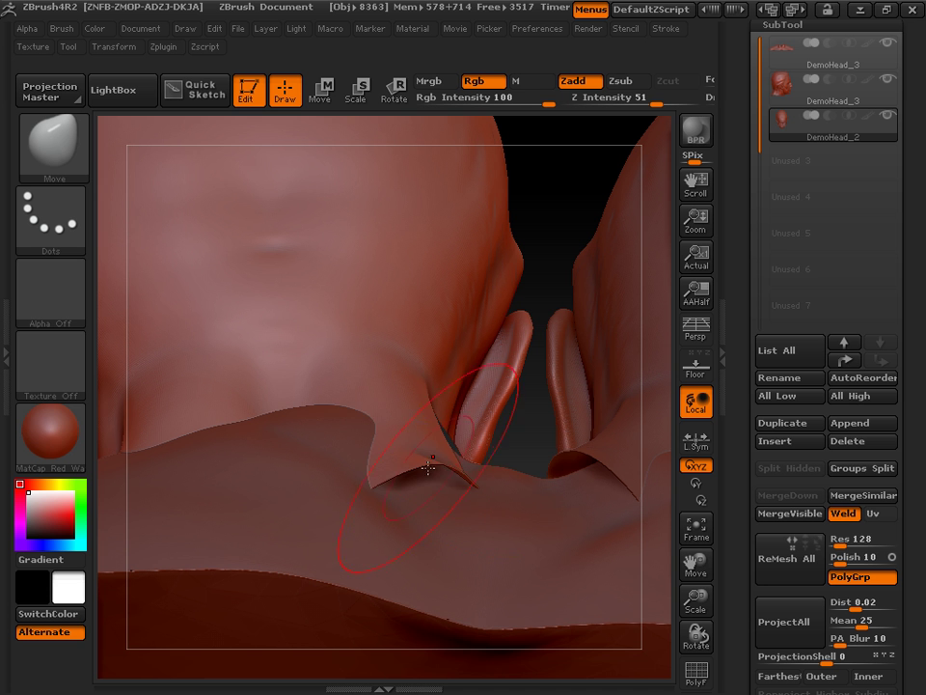
pyautogui.moveTo(428, 467)
pyautogui.mouseDown()
pyautogui.moveTo(406, 538)
pyautogui.moveTo(444, 515)
pyautogui.moveTo(410, 531)
pyautogui.mouseUp()
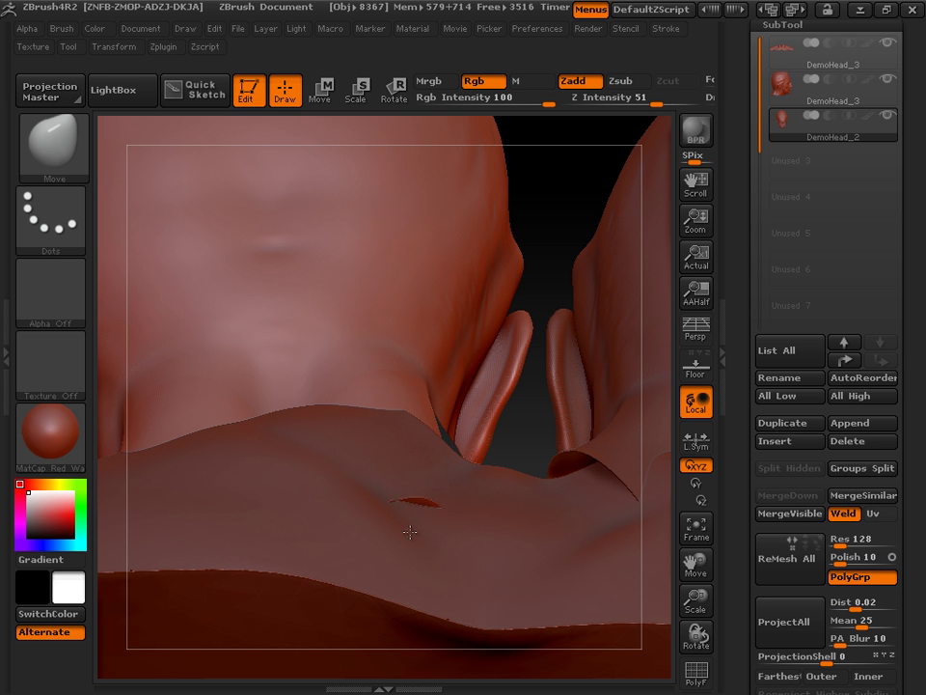
# Step: Select the DemoHead_3 head and sink its loose rear neck flap into the shoulders
pyautogui.moveTo(660, 530); pyautogui.dragTo(600, 518)
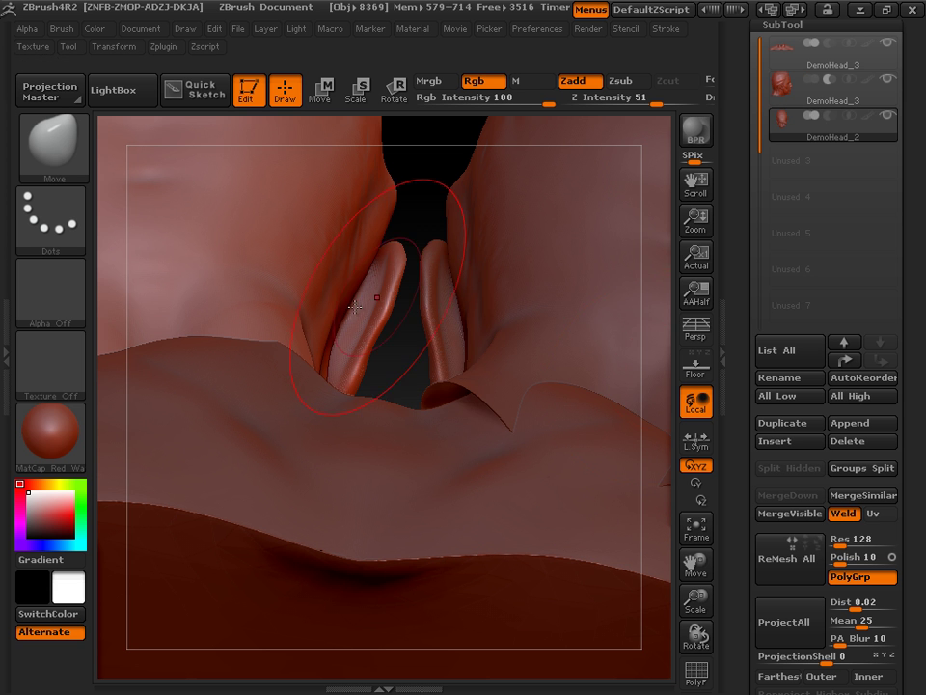
pyautogui.click(788, 92)
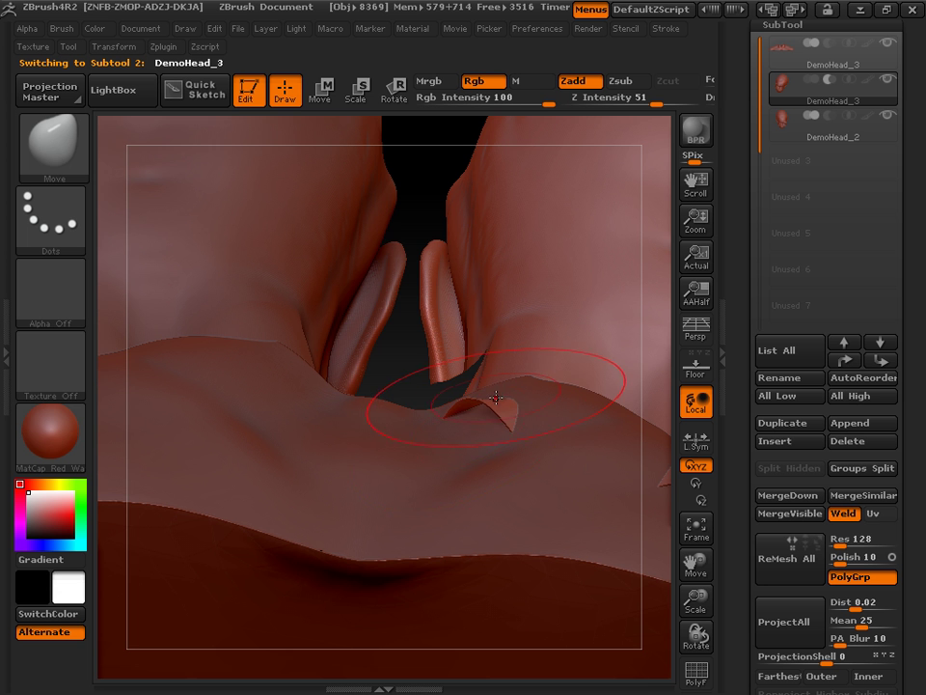
pyautogui.moveTo(496, 397); pyautogui.dragTo(490, 444)
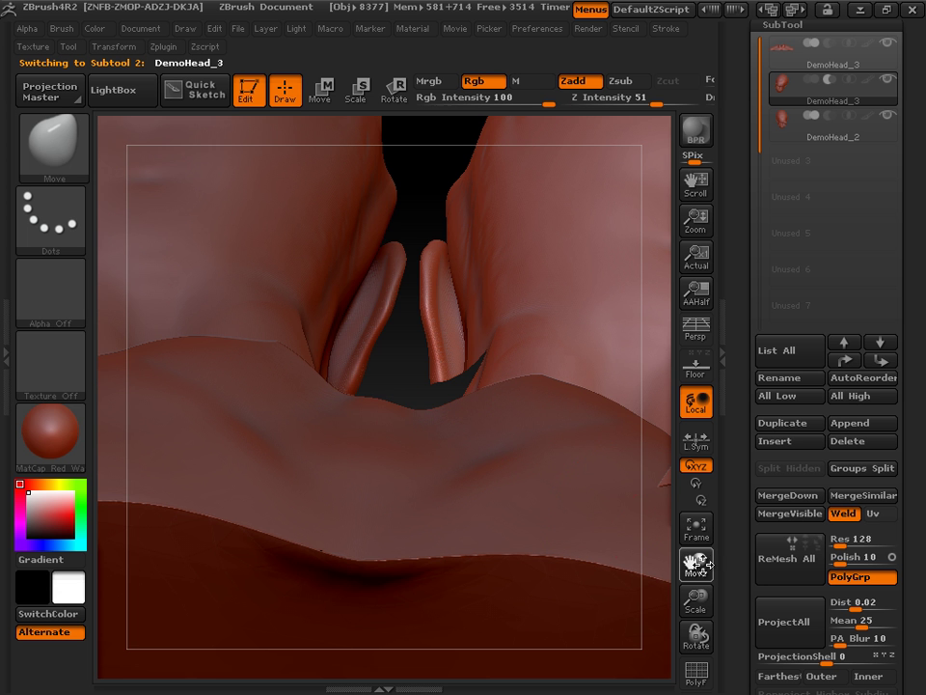
# Step: Pull the front neck edge of the DemoHead_3 head down toward the shoulders
pyautogui.moveTo(666, 526)
pyautogui.mouseDown()
pyautogui.moveTo(517, 513)
pyautogui.moveTo(336, 385)
pyautogui.moveTo(296, 436)
pyautogui.mouseUp()
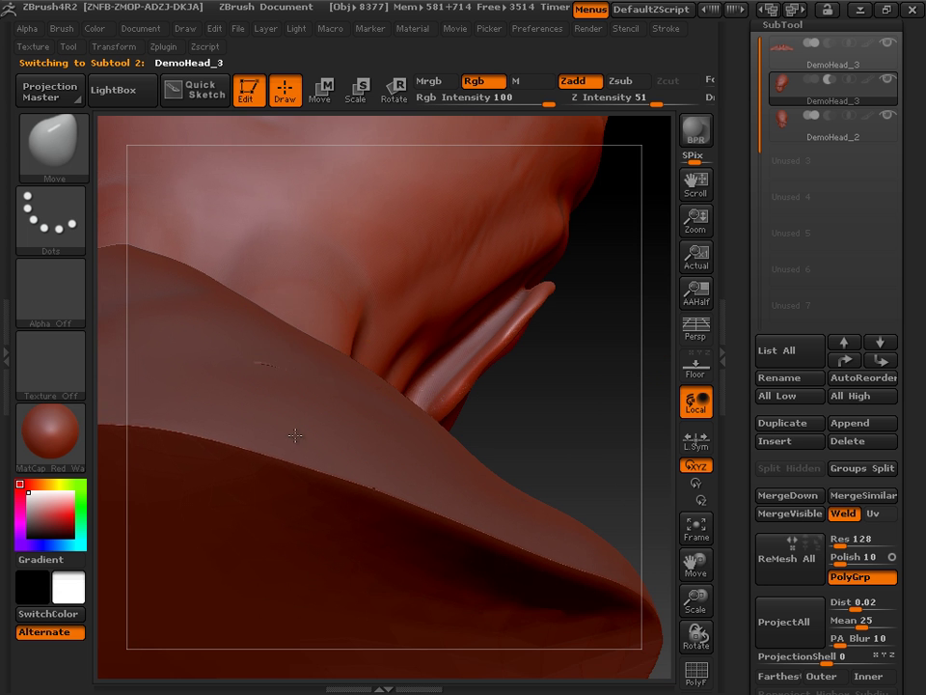
pyautogui.moveTo(479, 423); pyautogui.dragTo(638, 522)
pyautogui.moveTo(695, 564); pyautogui.dragTo(661, 504)
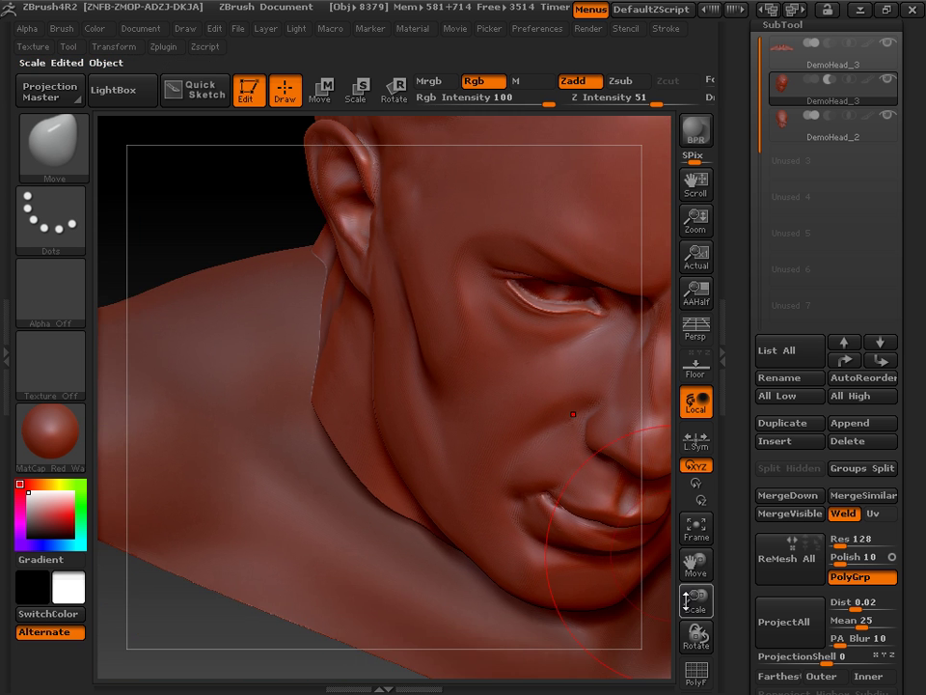
pyautogui.moveTo(695, 600)
pyautogui.mouseDown()
pyautogui.moveTo(695, 583)
pyautogui.moveTo(690, 595)
pyautogui.mouseUp()
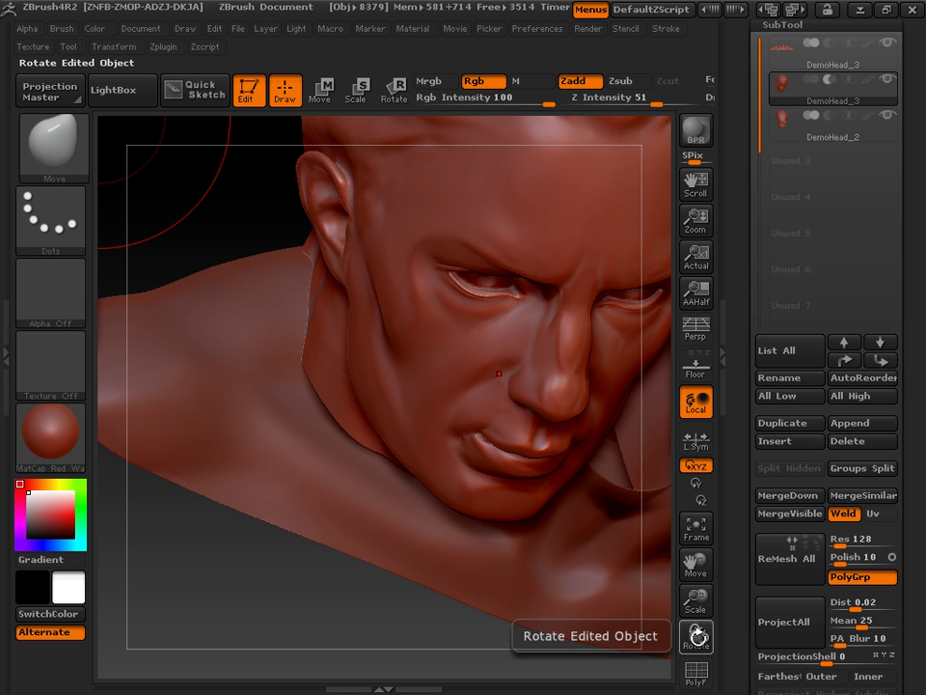
pyautogui.moveTo(697, 631); pyautogui.dragTo(483, 377)
pyautogui.moveTo(257, 185); pyautogui.dragTo(291, 280)
pyautogui.moveTo(323, 216)
pyautogui.mouseDown()
pyautogui.moveTo(349, 275)
pyautogui.moveTo(406, 272)
pyautogui.mouseUp()
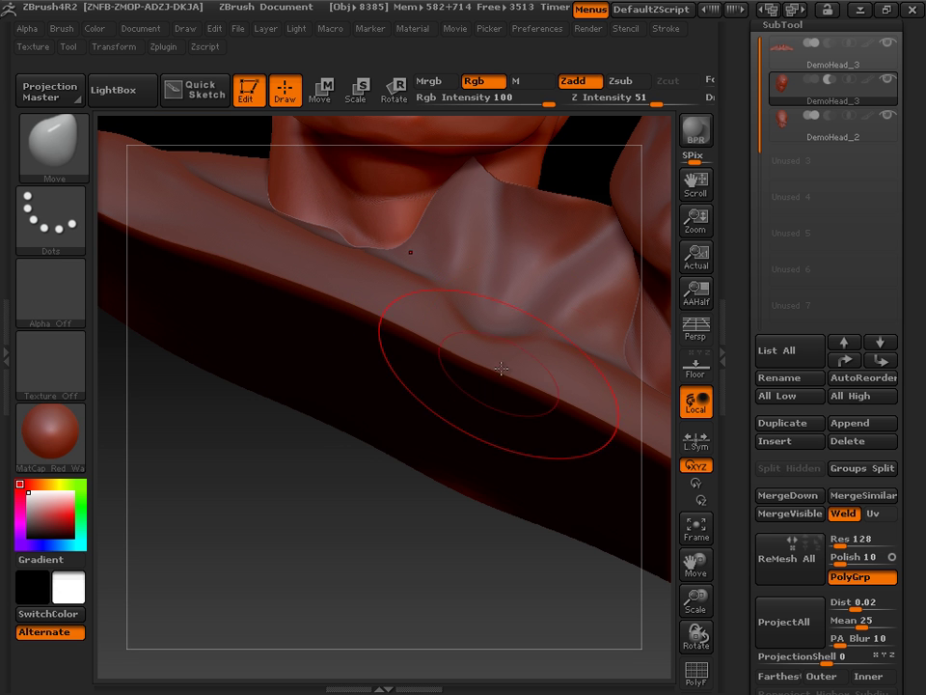
# Step: Select the shoulders piece and reshape its neck stump toward the gap between the heads, undoing the accidental bulge on the bust's underside
pyautogui.moveTo(472, 530)
pyautogui.mouseDown()
pyautogui.moveTo(467, 543)
pyautogui.moveTo(421, 539)
pyautogui.moveTo(422, 496)
pyautogui.moveTo(449, 475)
pyautogui.moveTo(470, 495)
pyautogui.moveTo(404, 581)
pyautogui.moveTo(440, 577)
pyautogui.mouseUp()
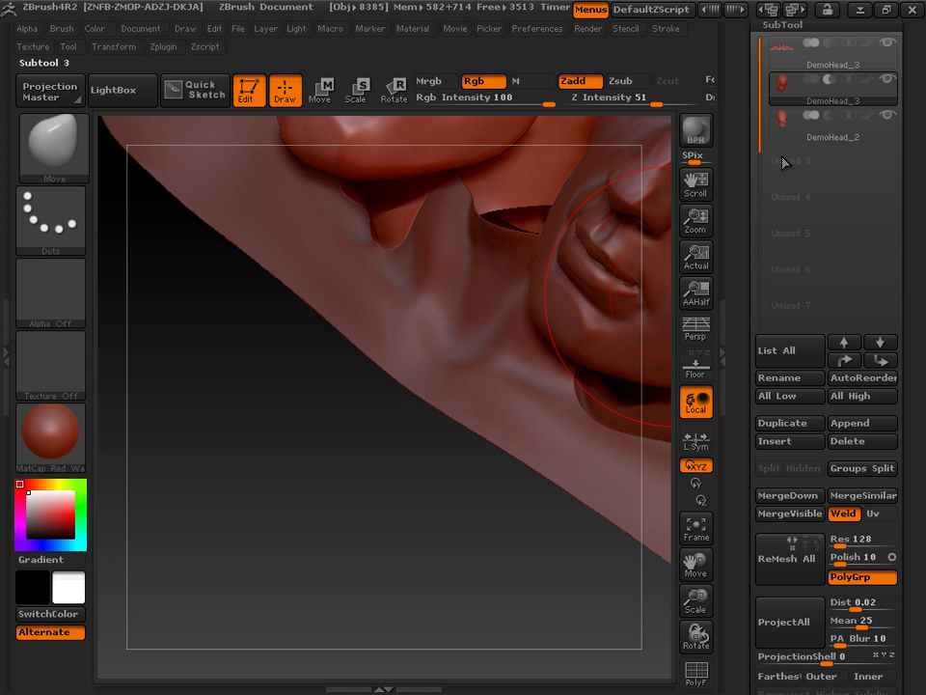
pyautogui.click(852, 60)
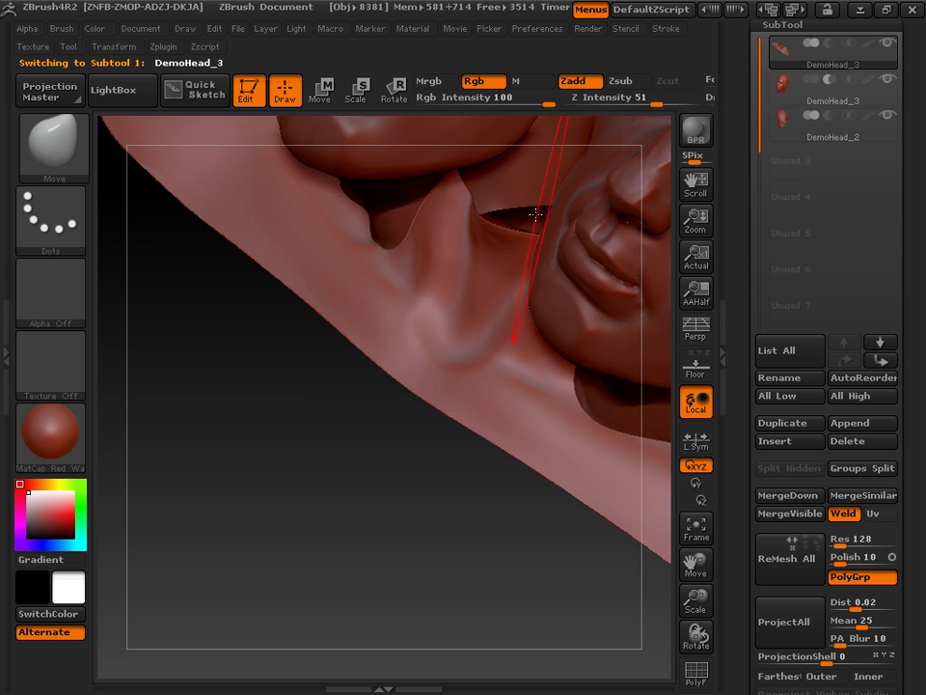
pyautogui.moveTo(473, 210); pyautogui.dragTo(567, 197)
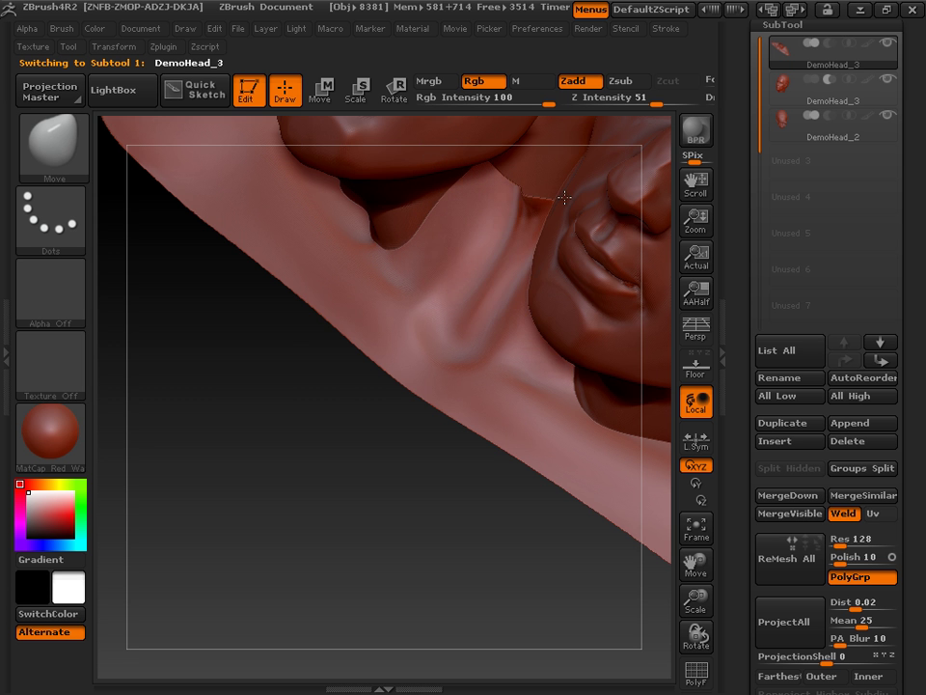
pyautogui.moveTo(249, 525); pyautogui.dragTo(344, 411)
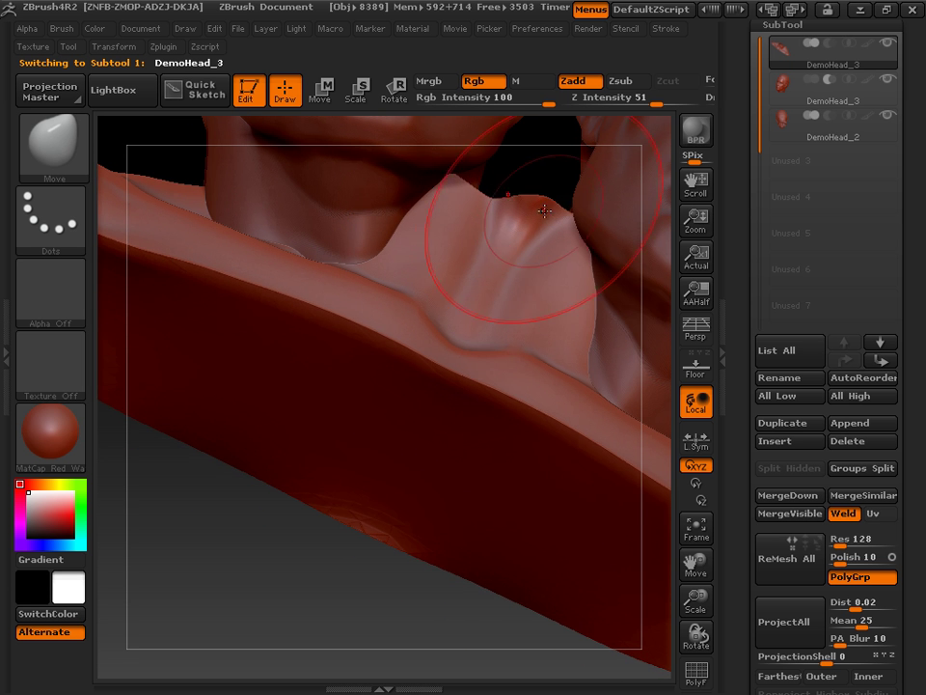
pyautogui.moveTo(544, 277); pyautogui.dragTo(561, 264)
pyautogui.moveTo(421, 533)
pyautogui.mouseDown()
pyautogui.moveTo(414, 561)
pyautogui.moveTo(372, 612)
pyautogui.mouseUp()
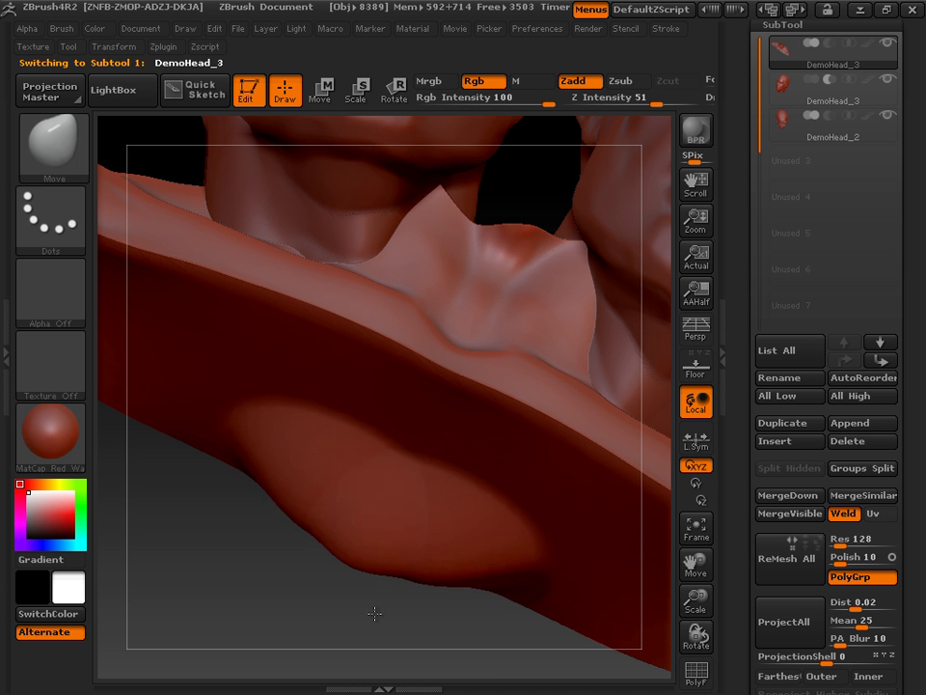
pyautogui.hotkey('ctrl', 'z')
pyautogui.moveTo(295, 600)
pyautogui.mouseDown()
pyautogui.moveTo(205, 686)
pyautogui.moveTo(263, 677)
pyautogui.moveTo(253, 587)
pyautogui.mouseUp()
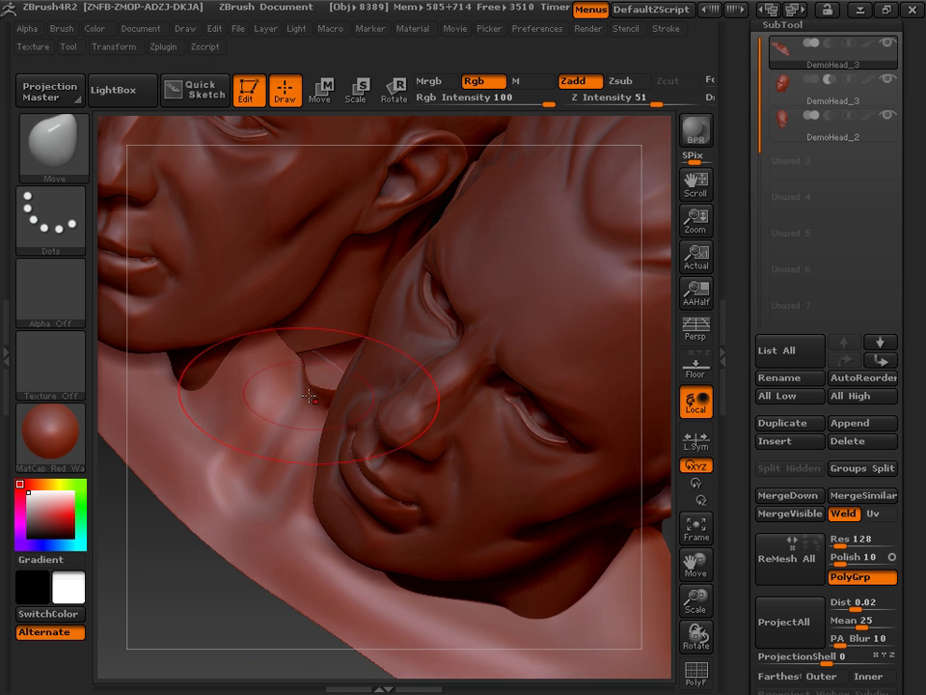
pyautogui.moveTo(308, 395); pyautogui.dragTo(352, 374)
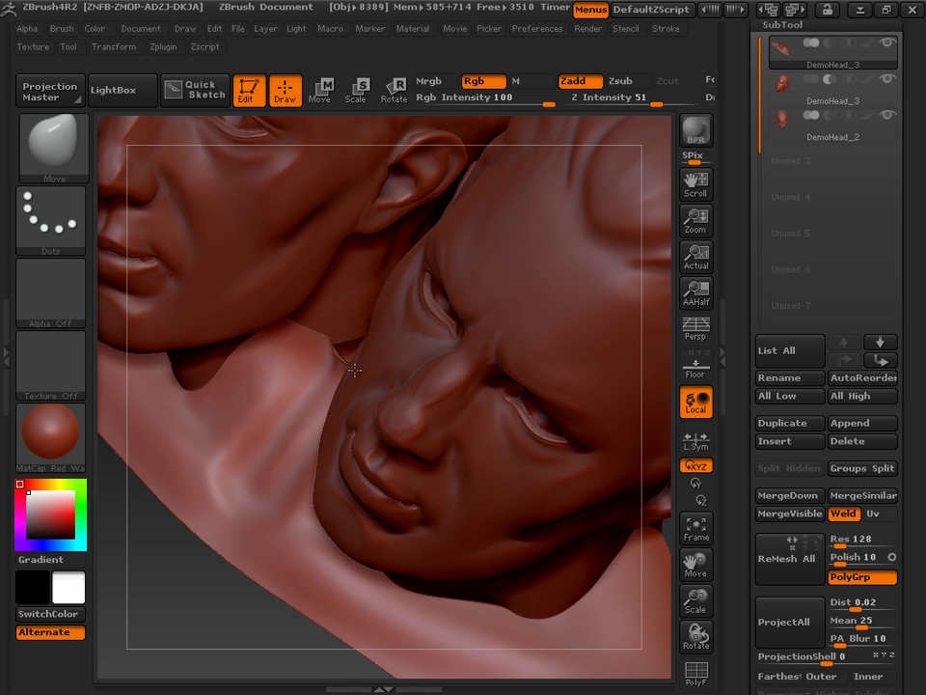
# Step: Lower and even out the top of the neck stump between the two heads in front view
pyautogui.moveTo(129, 579)
pyautogui.mouseDown()
pyautogui.moveTo(155, 593)
pyautogui.moveTo(225, 597)
pyautogui.moveTo(347, 631)
pyautogui.moveTo(410, 632)
pyautogui.moveTo(527, 611)
pyautogui.moveTo(509, 541)
pyautogui.moveTo(549, 575)
pyautogui.mouseUp()
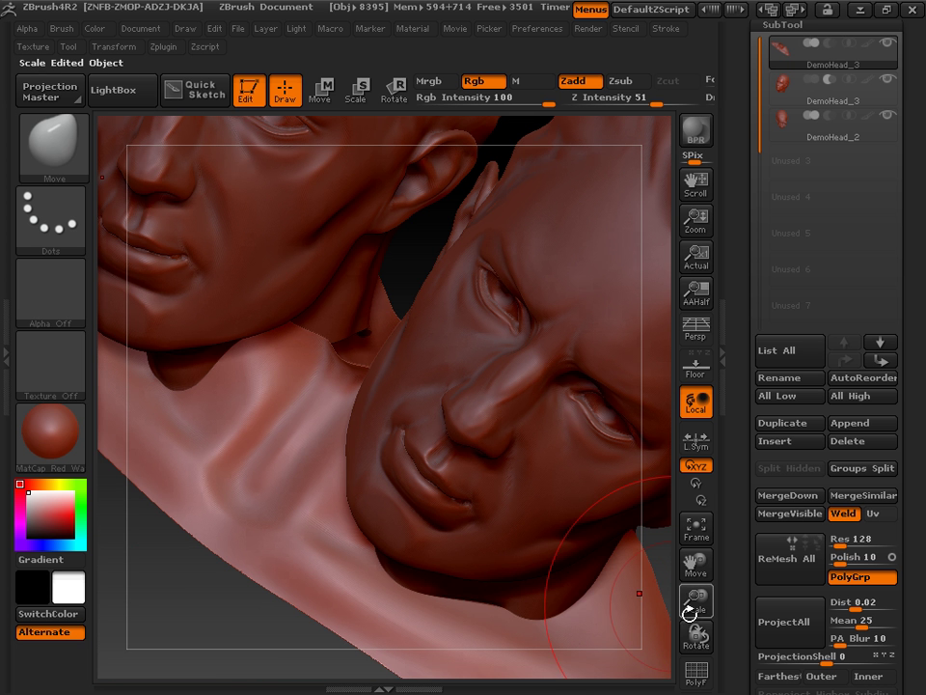
pyautogui.moveTo(695, 606); pyautogui.dragTo(591, 487)
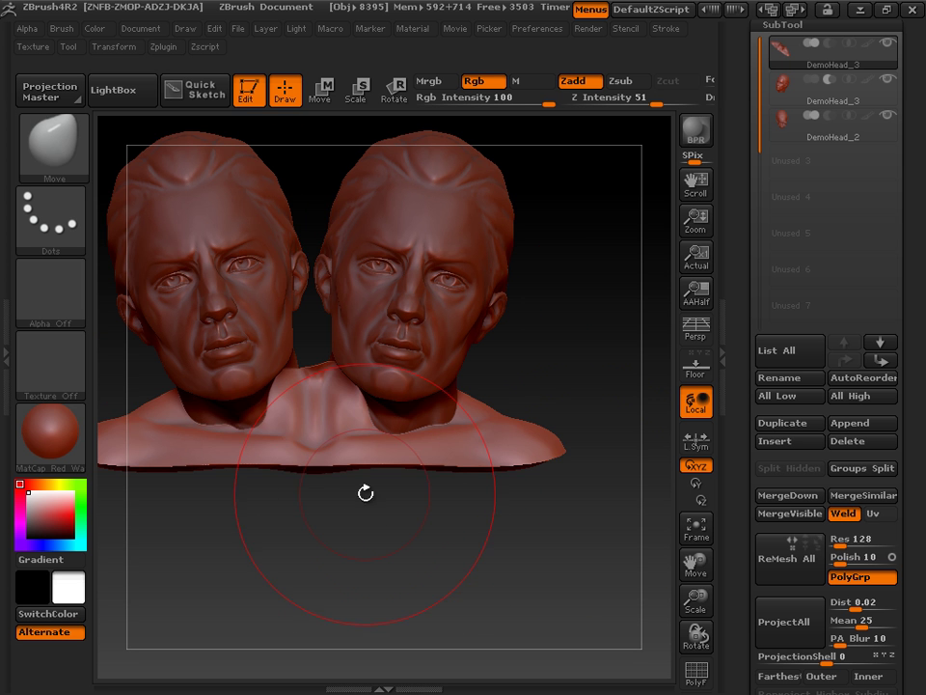
pyautogui.moveTo(337, 371)
pyautogui.mouseDown()
pyautogui.moveTo(340, 381)
pyautogui.moveTo(282, 373)
pyautogui.moveTo(310, 414)
pyautogui.moveTo(342, 372)
pyautogui.moveTo(284, 371)
pyautogui.moveTo(356, 390)
pyautogui.mouseUp()
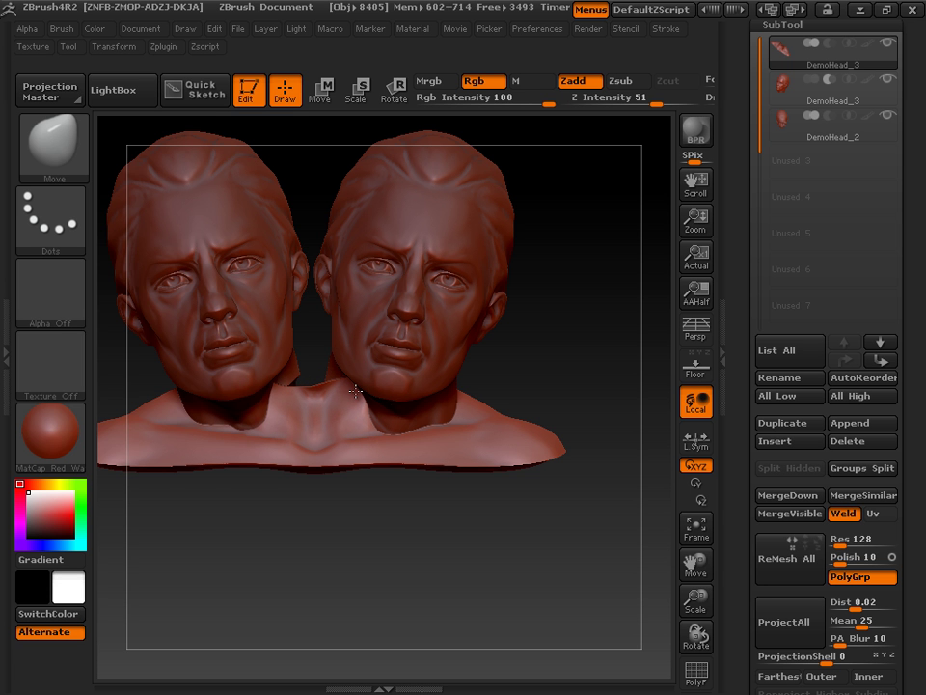
pyautogui.click(114, 46)
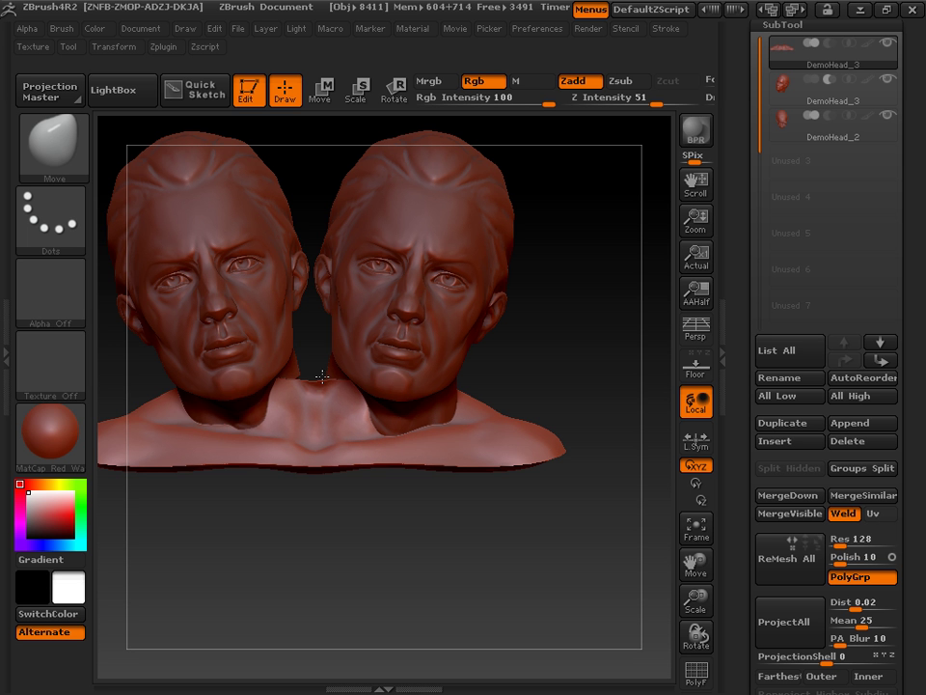
pyautogui.moveTo(454, 521); pyautogui.dragTo(511, 581)
# Step: Select the DemoHead_3 head subtool and clone it as a separate tool
pyautogui.scroll(5, 738, 181)
pyautogui.scroll(3, 738, 193)
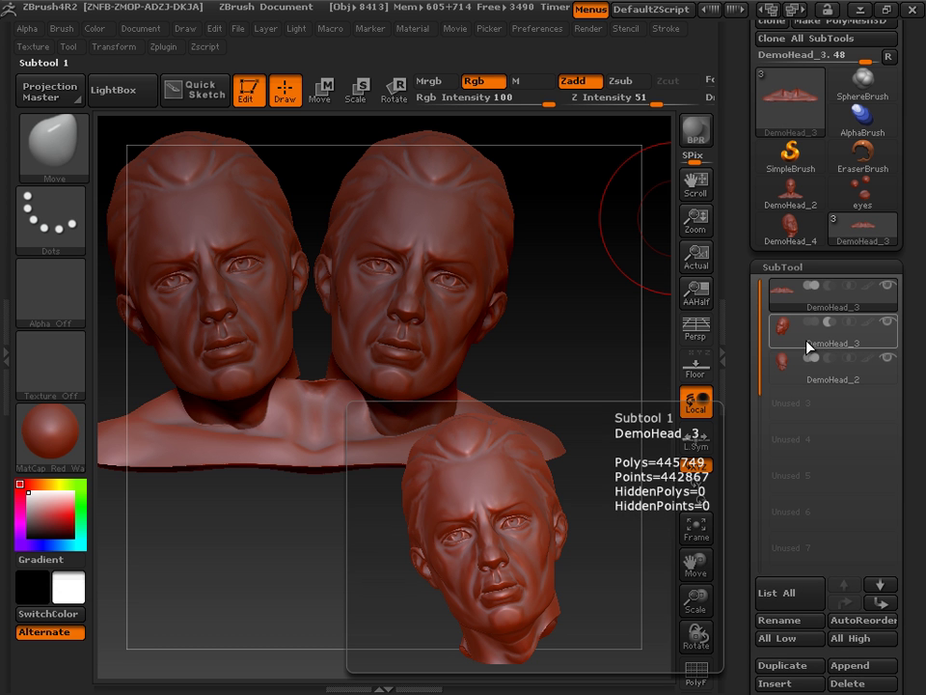
pyautogui.click(809, 346)
pyautogui.scroll(3, 744, 259)
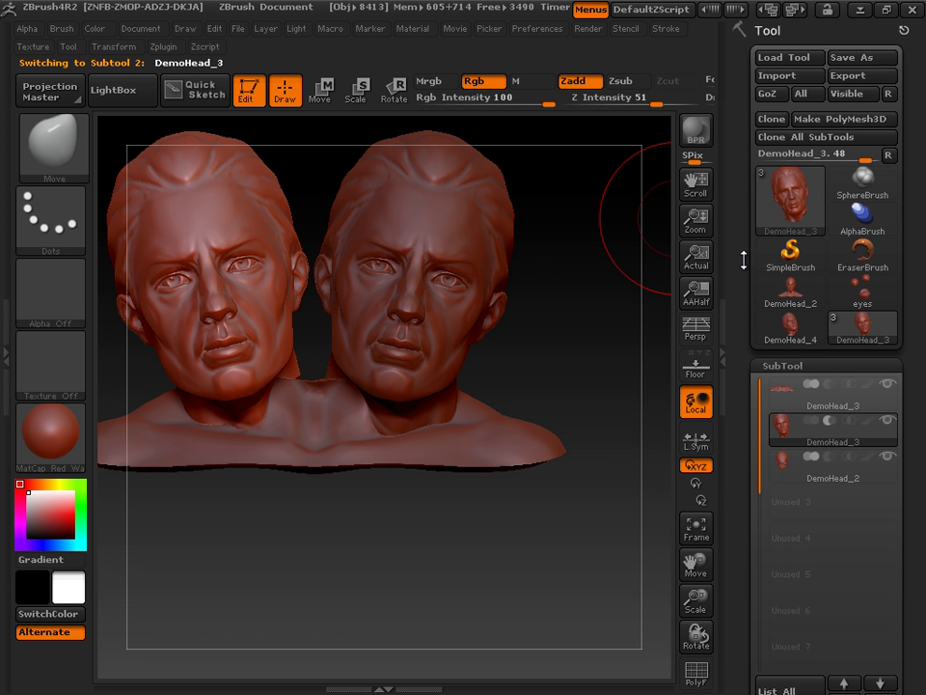
pyautogui.click(775, 119)
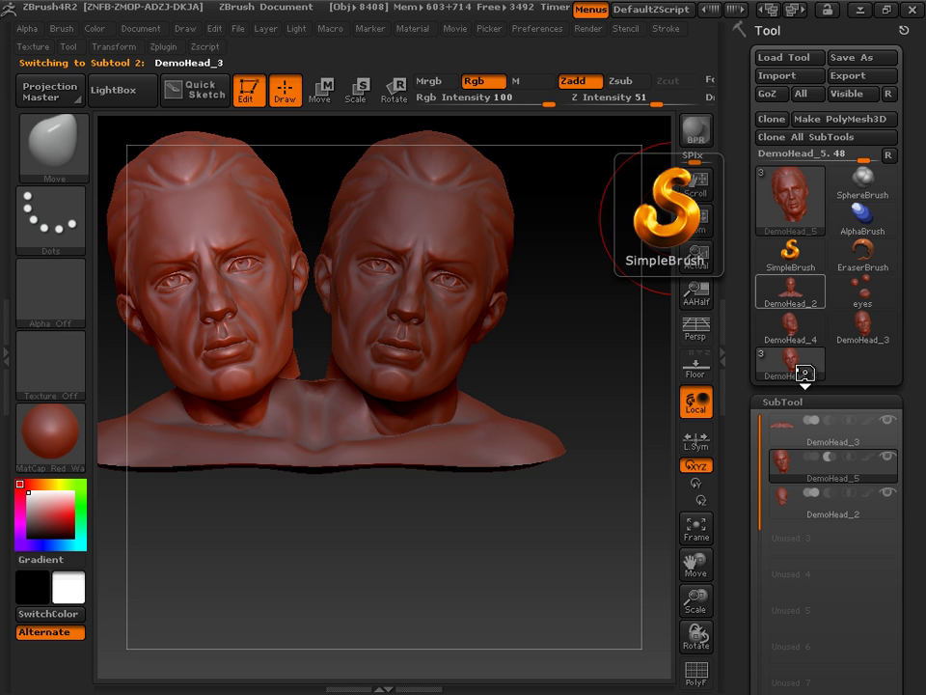
# Step: Select the shoulders subtool and insert the cloned first head into its mesh with InsertMesh
pyautogui.click(843, 436)
pyautogui.moveTo(740, 480); pyautogui.dragTo(749, 234)
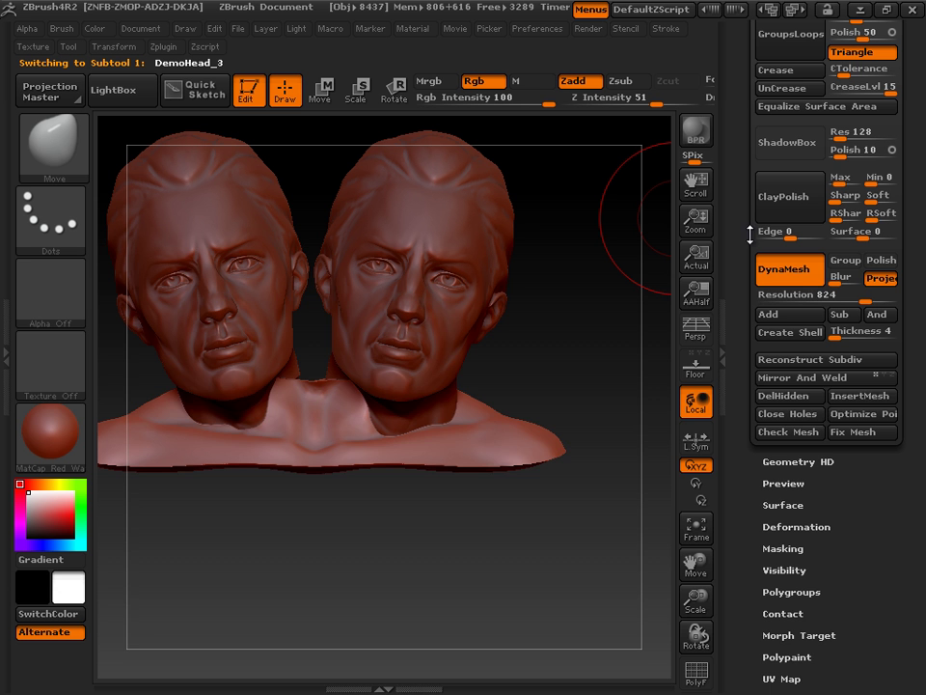
pyautogui.click(854, 410)
pyautogui.click(778, 343)
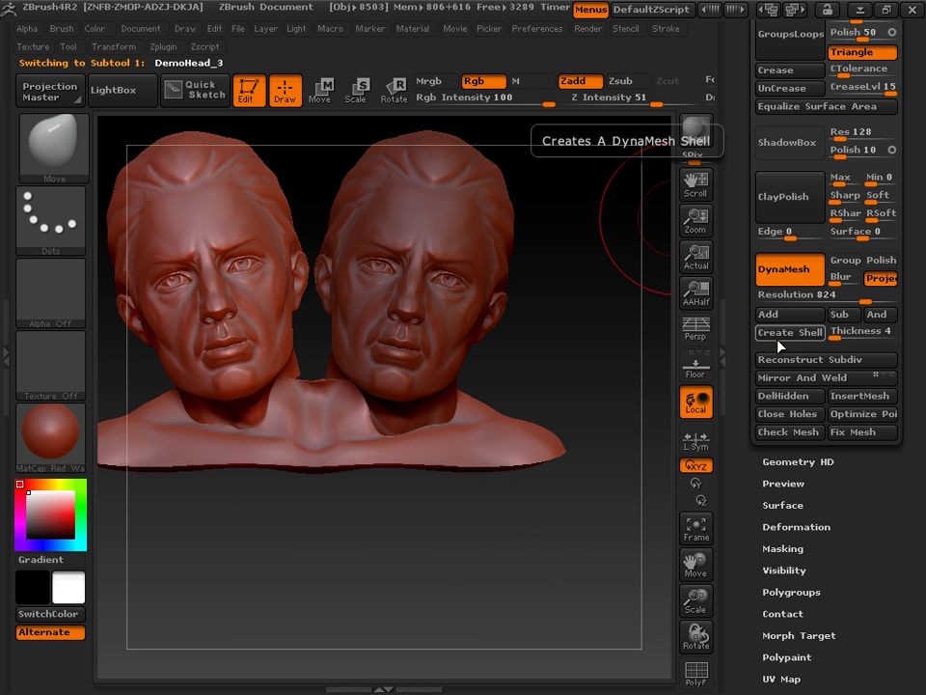
# Step: Select the remaining head's subtool, DemoHead_2, and clone it as a separate tool
pyautogui.moveTo(744, 192); pyautogui.dragTo(742, 451)
pyautogui.click(828, 399)
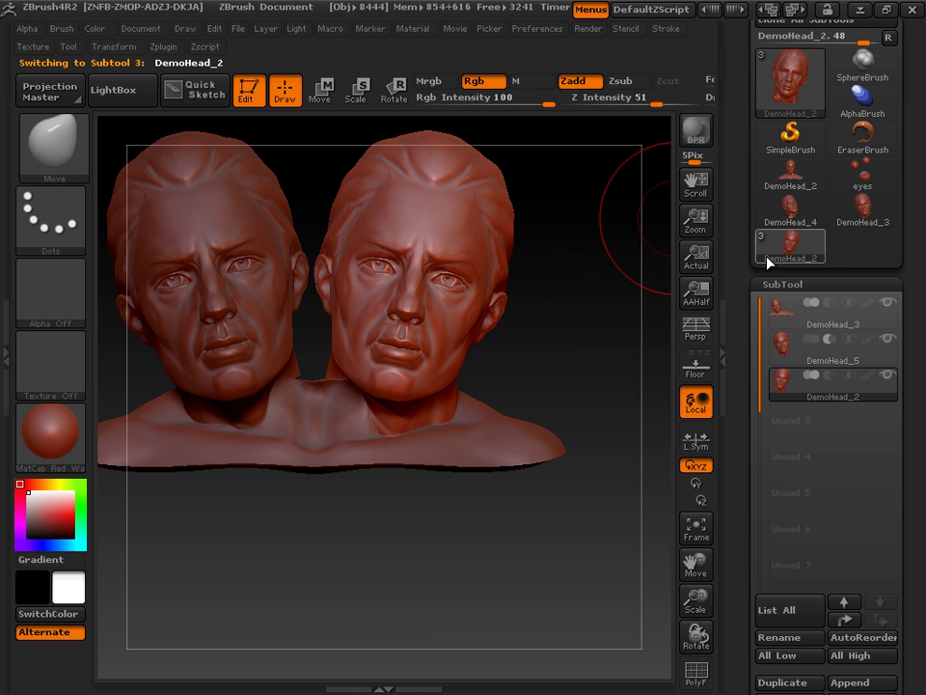
pyautogui.moveTo(745, 233); pyautogui.dragTo(748, 328)
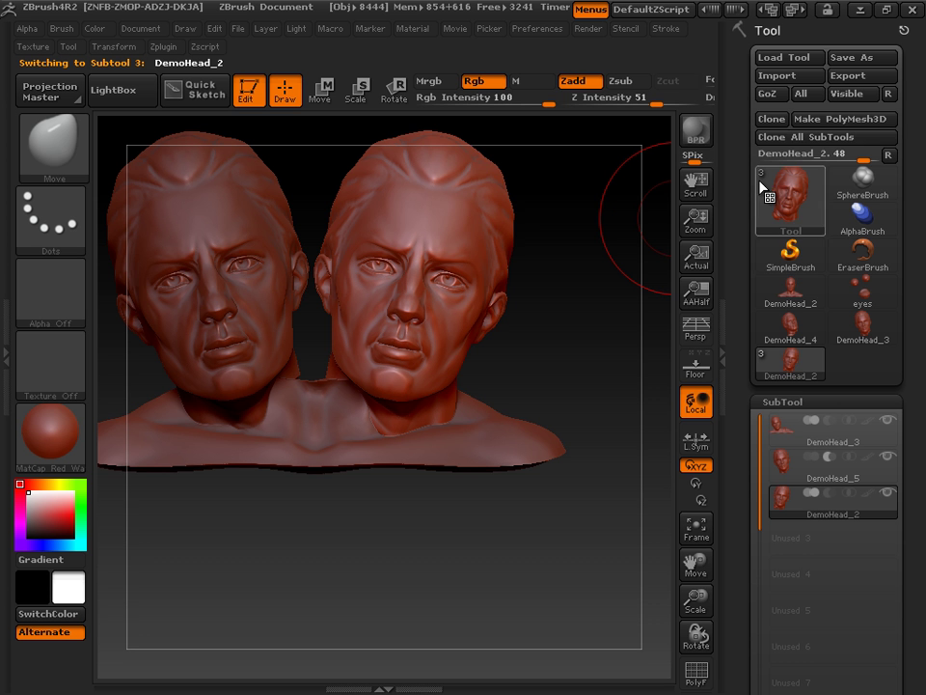
pyautogui.click(767, 120)
# Step: Select the last head subtool in the list and clone all subtools into a new tool
pyautogui.click(801, 430)
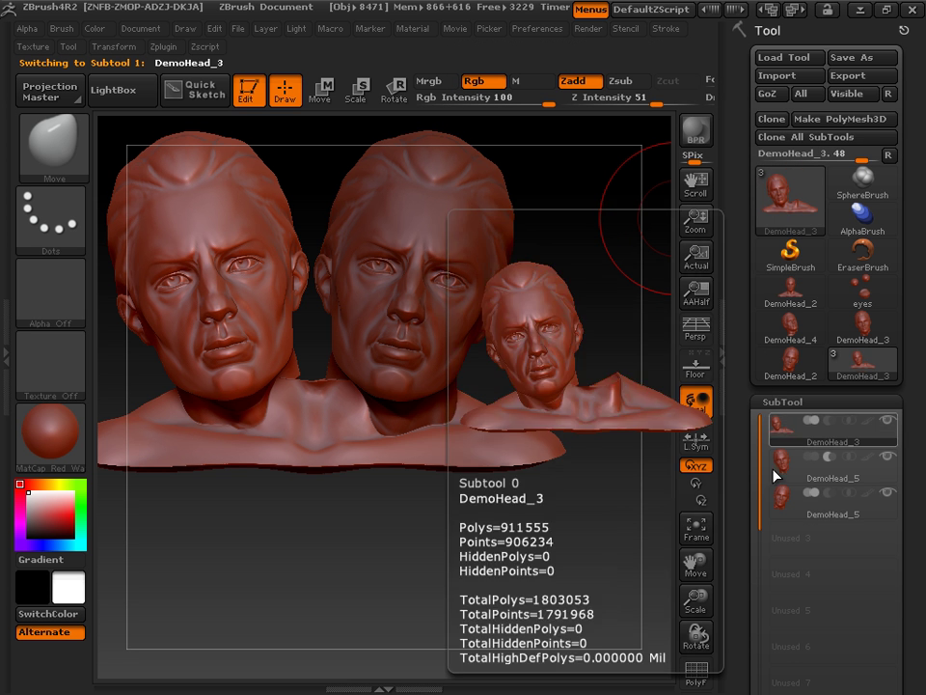
pyautogui.moveTo(742, 512); pyautogui.dragTo(754, 236)
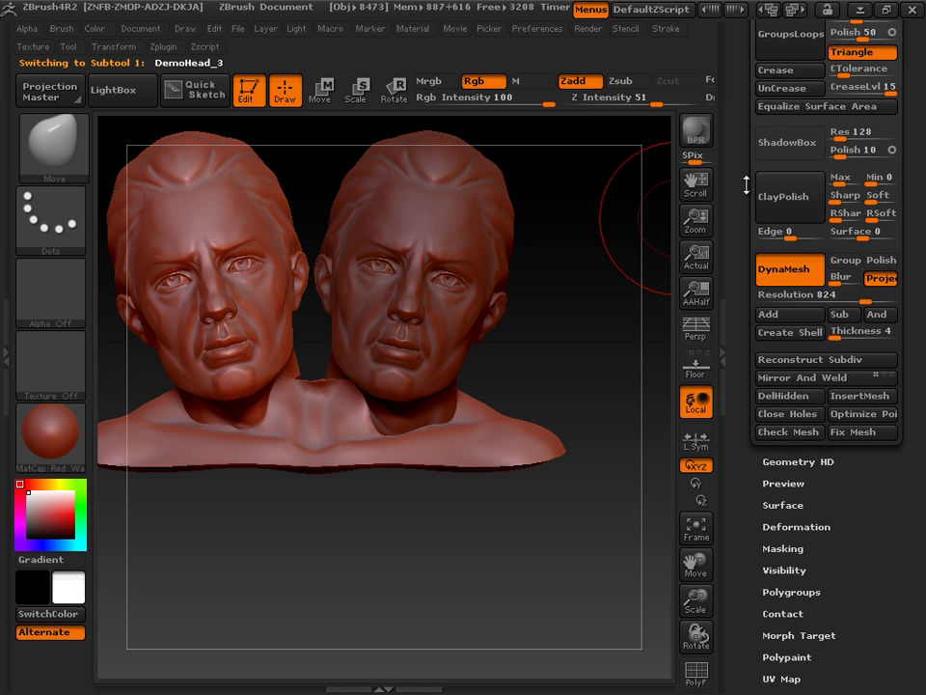
pyautogui.moveTo(746, 186); pyautogui.dragTo(744, 445)
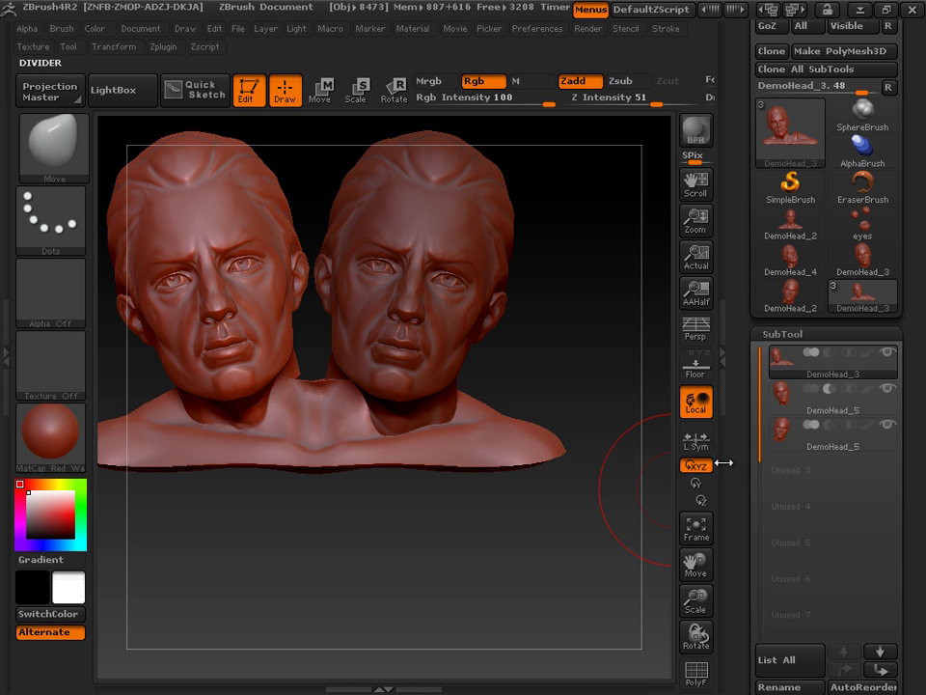
pyautogui.click(822, 421)
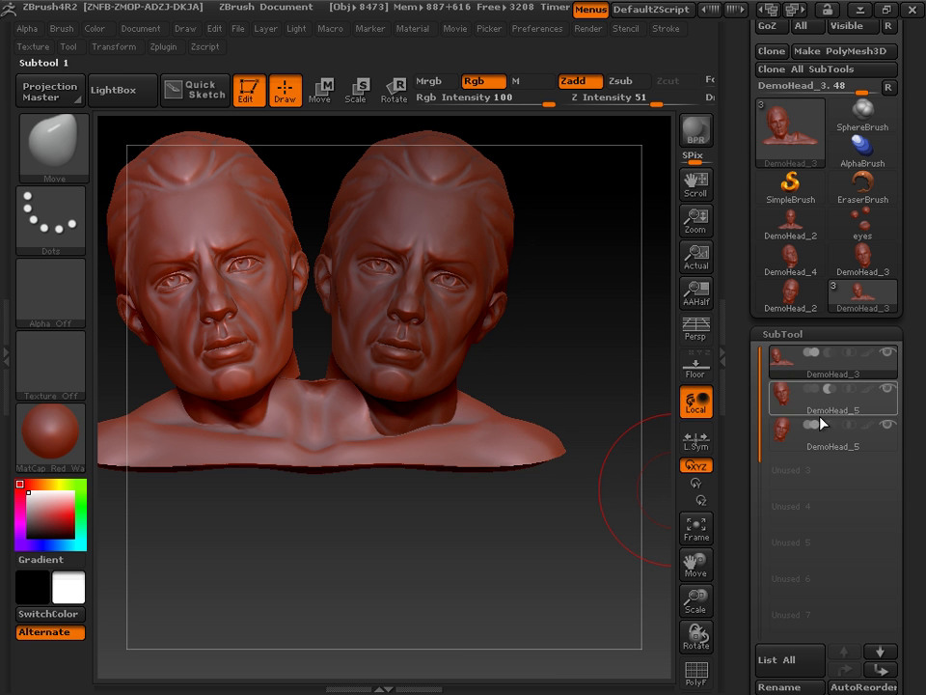
pyautogui.click(810, 439)
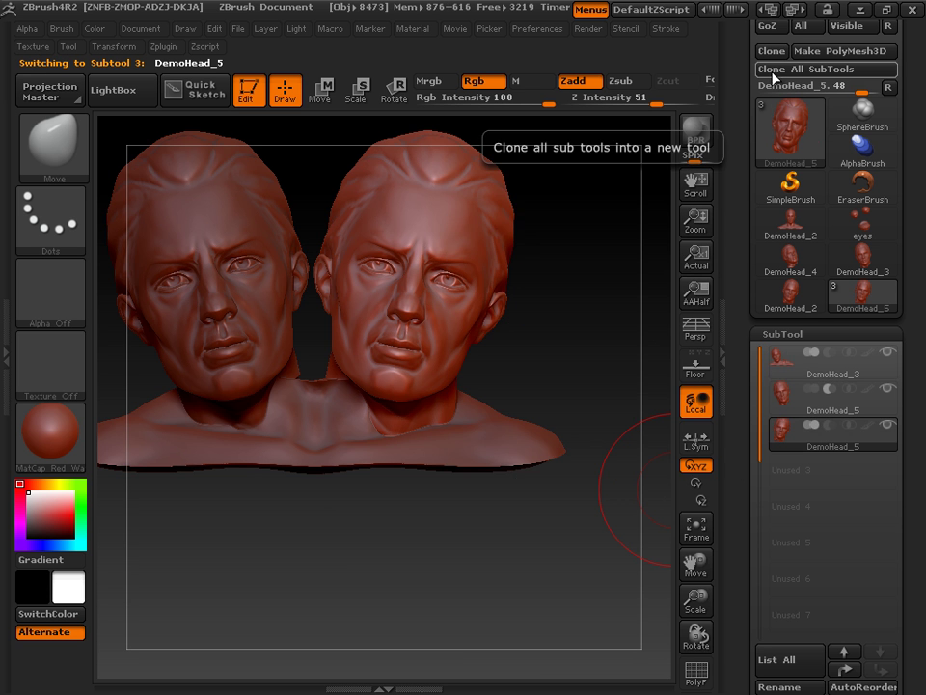
pyautogui.click(772, 71)
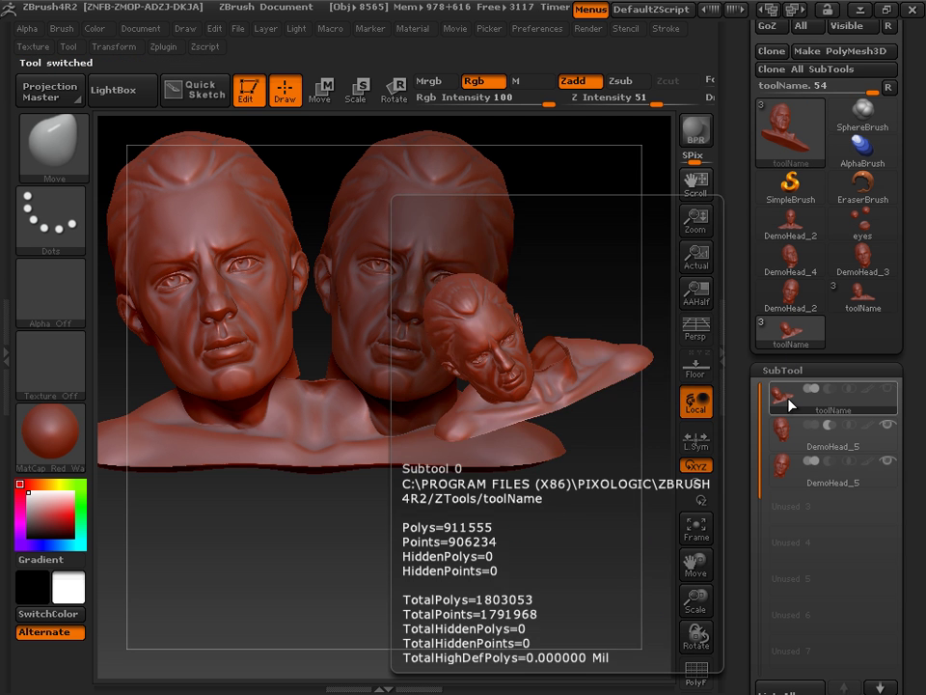
# Step: Insert the cloned DemoHead_2 head into the shoulders mesh with InsertMesh
pyautogui.click(728, 463)
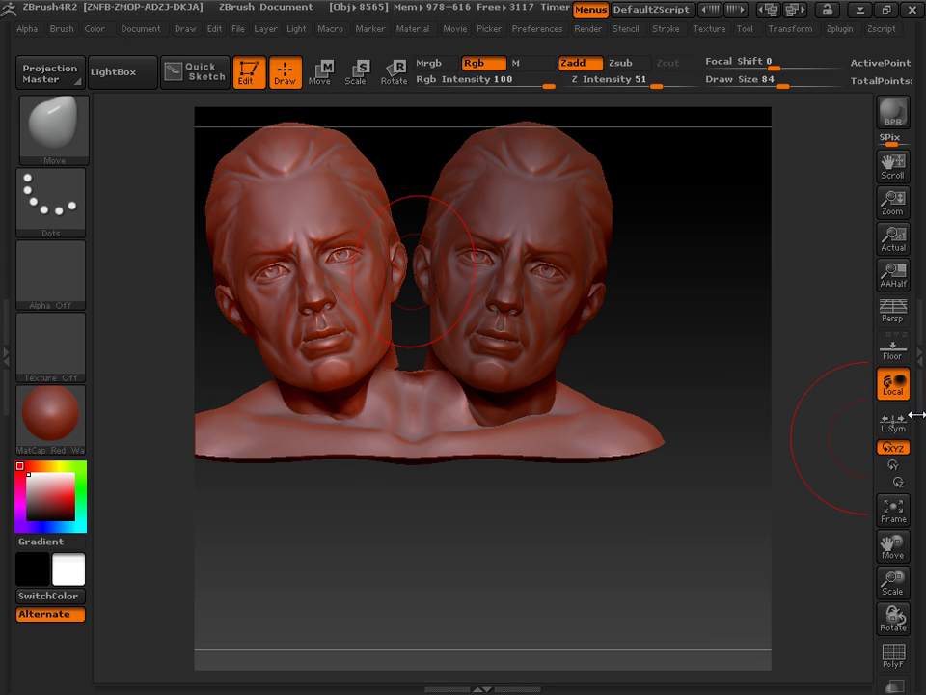
pyautogui.click(907, 415)
pyautogui.moveTo(737, 560); pyautogui.dragTo(759, 306)
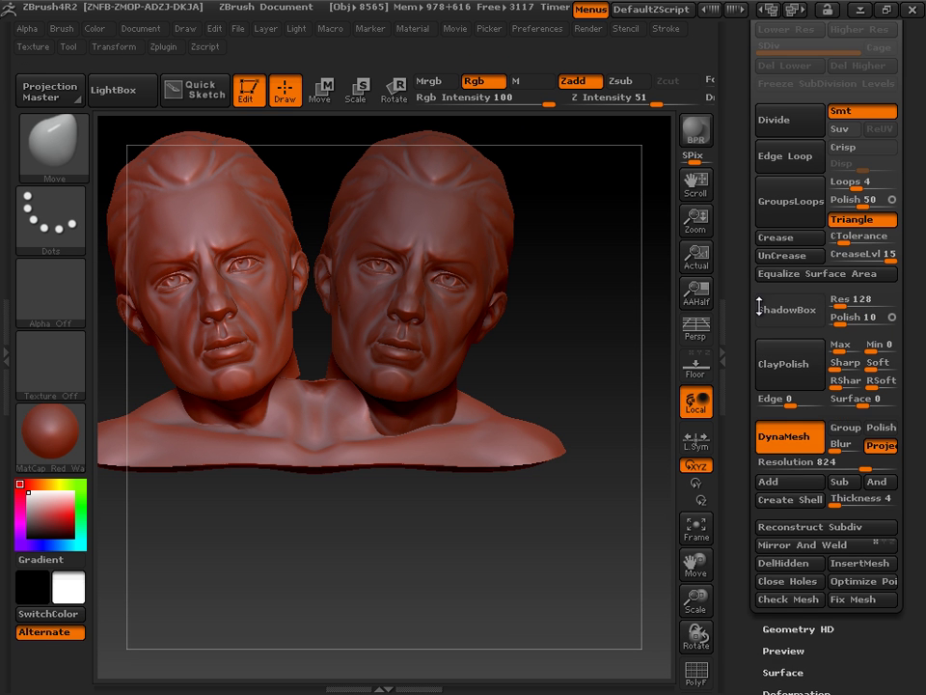
pyautogui.click(868, 562)
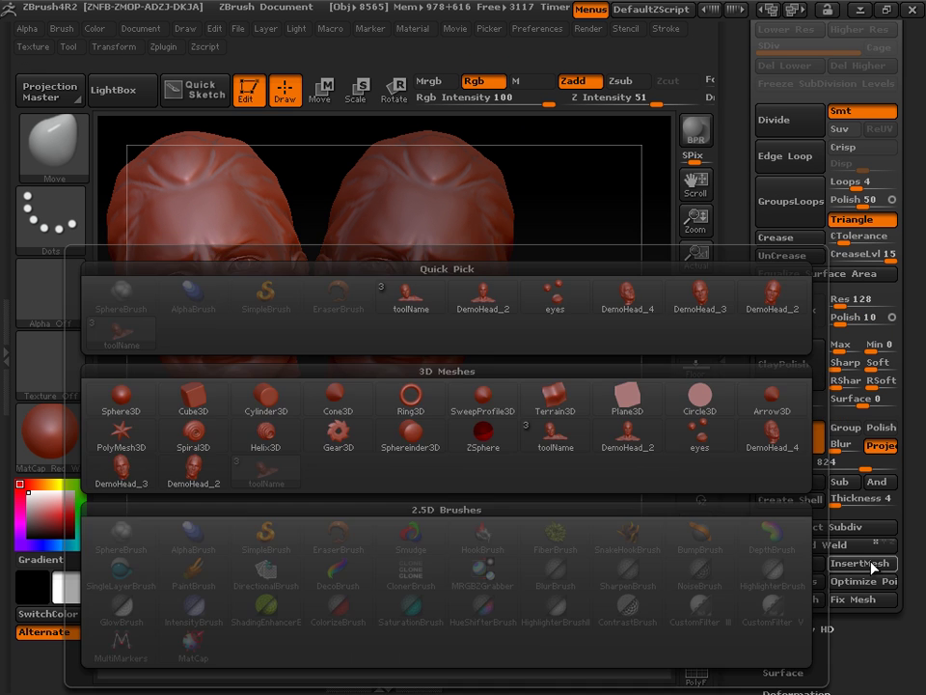
pyautogui.click(851, 565)
pyautogui.click(769, 309)
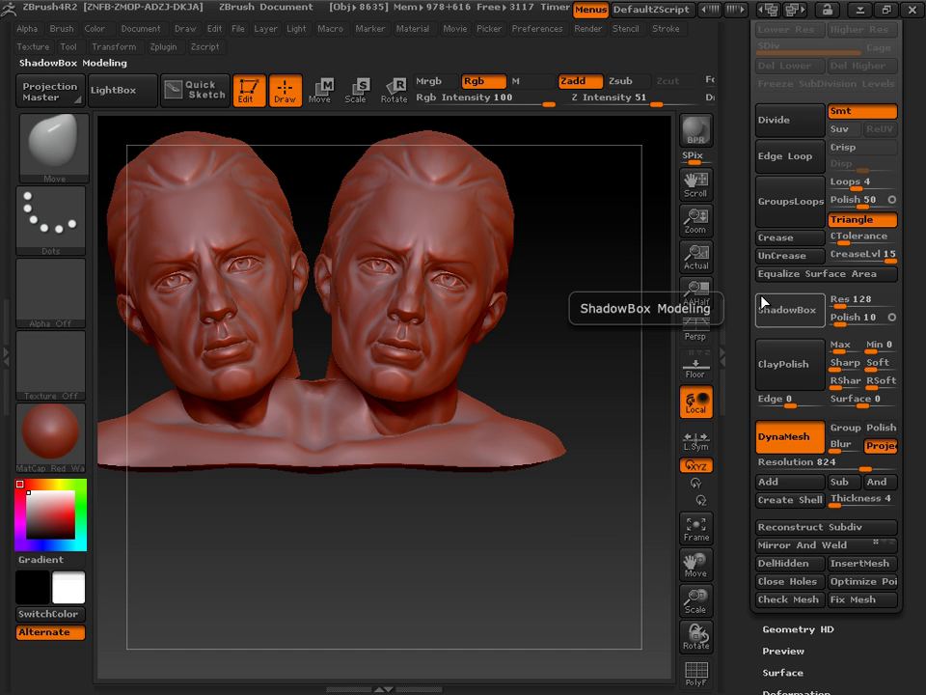
# Step: Remesh the combined shoulders and heads with DynaMesh to fuse them into one surface
pyautogui.scroll(5, 746, 396)
pyautogui.scroll(5, 745, 425)
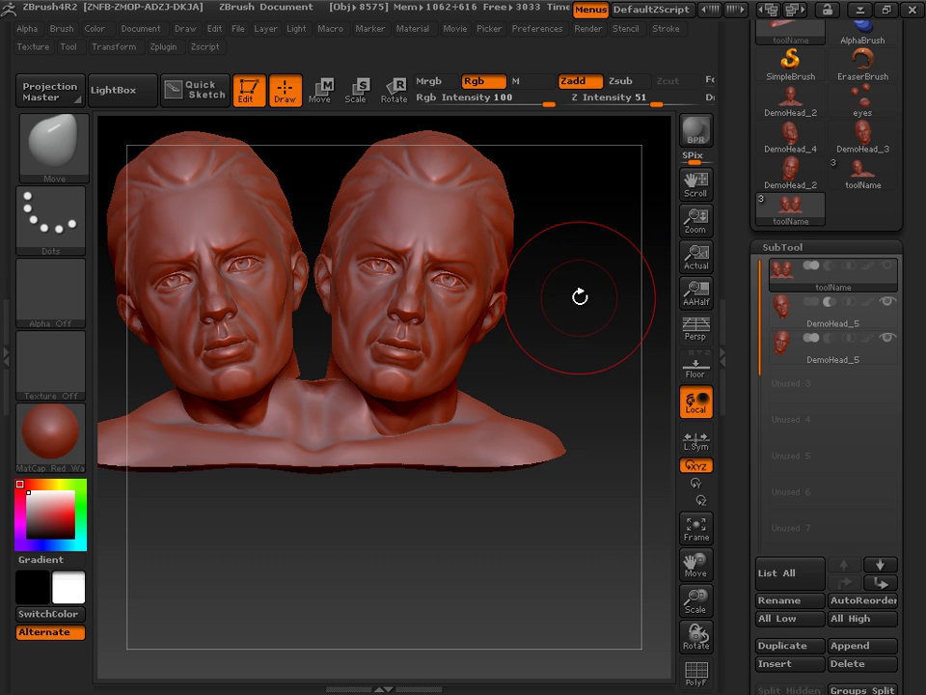
pyautogui.keyDown('ctrl'); pyautogui.moveTo(590, 244); pyautogui.dragTo(591, 359); pyautogui.keyUp('ctrl')
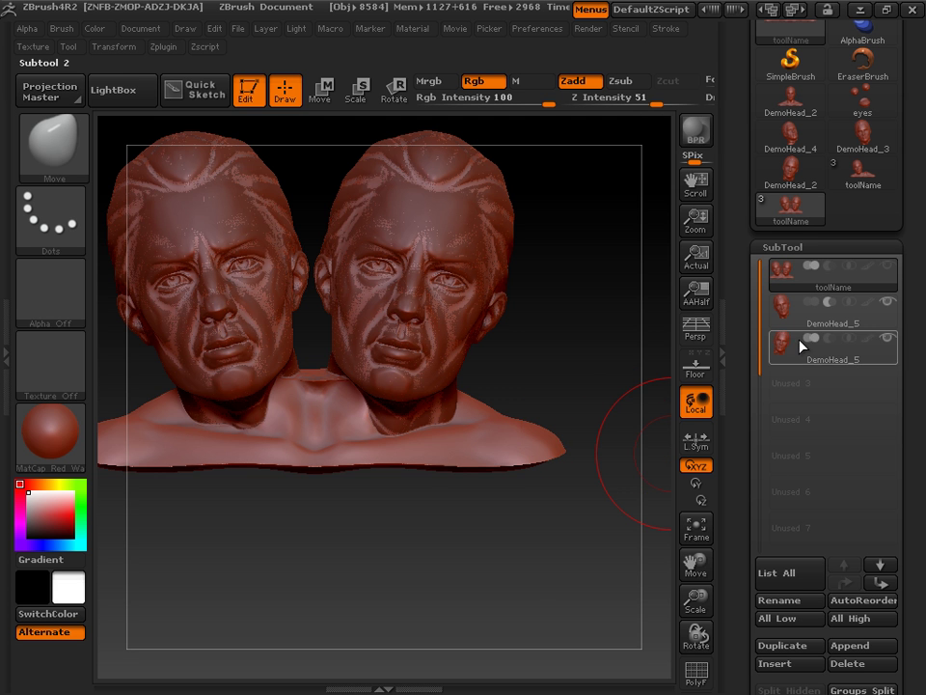
# Step: Delete the two separate DemoHead_5 head subtools, keeping only the combined bust
pyautogui.click(803, 323)
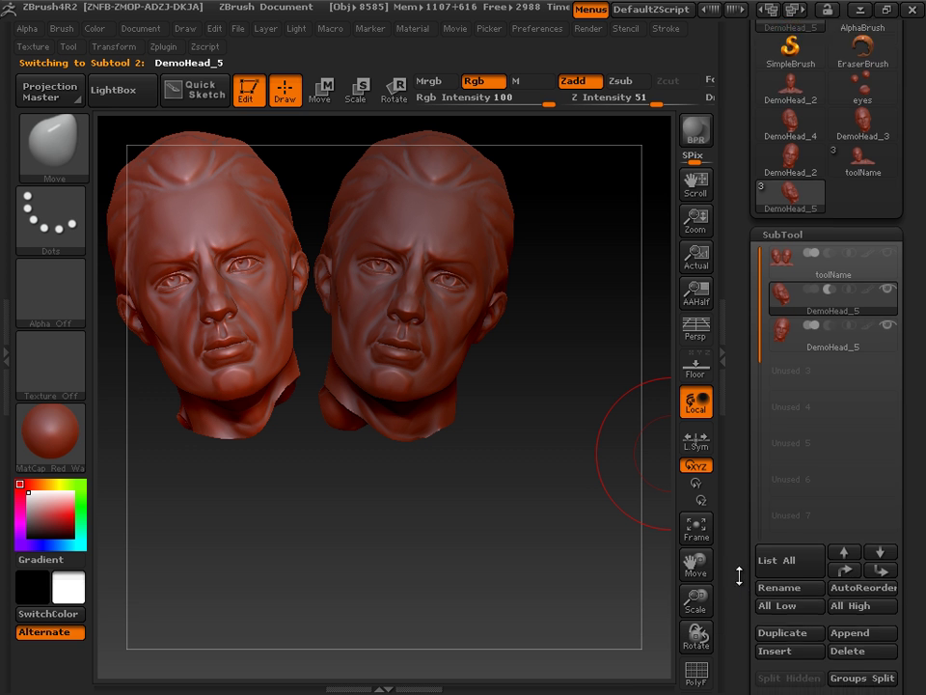
pyautogui.moveTo(740, 575); pyautogui.dragTo(739, 520)
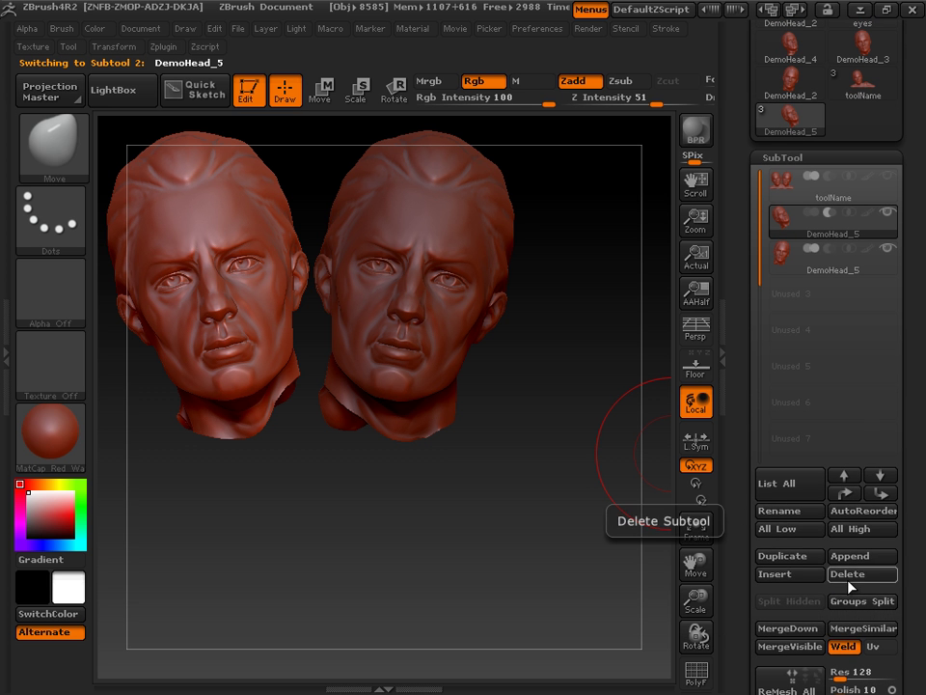
pyautogui.click(849, 575)
pyautogui.click(589, 618)
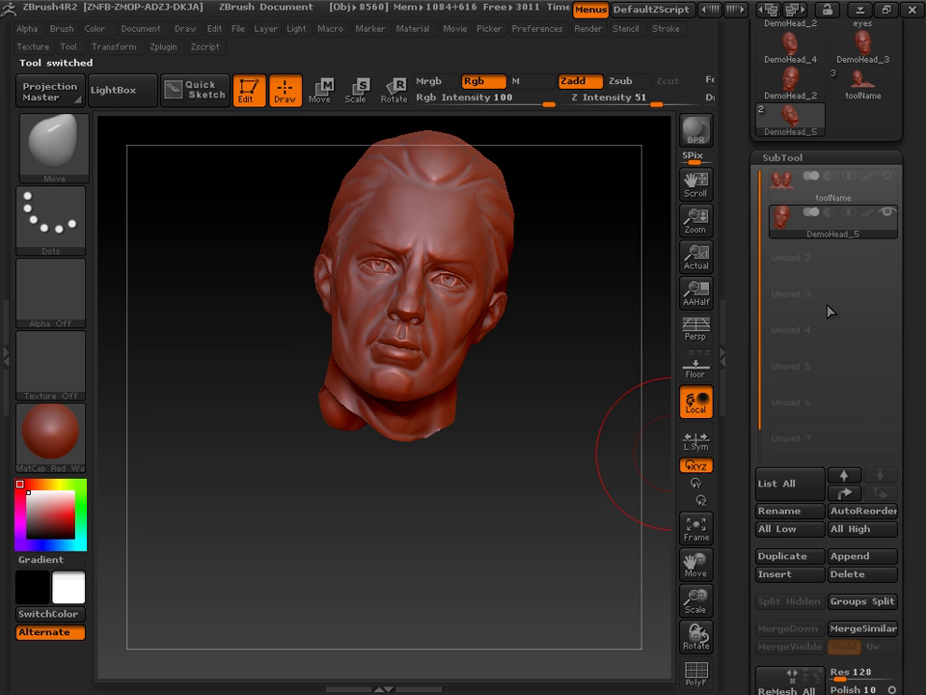
pyautogui.click(847, 575)
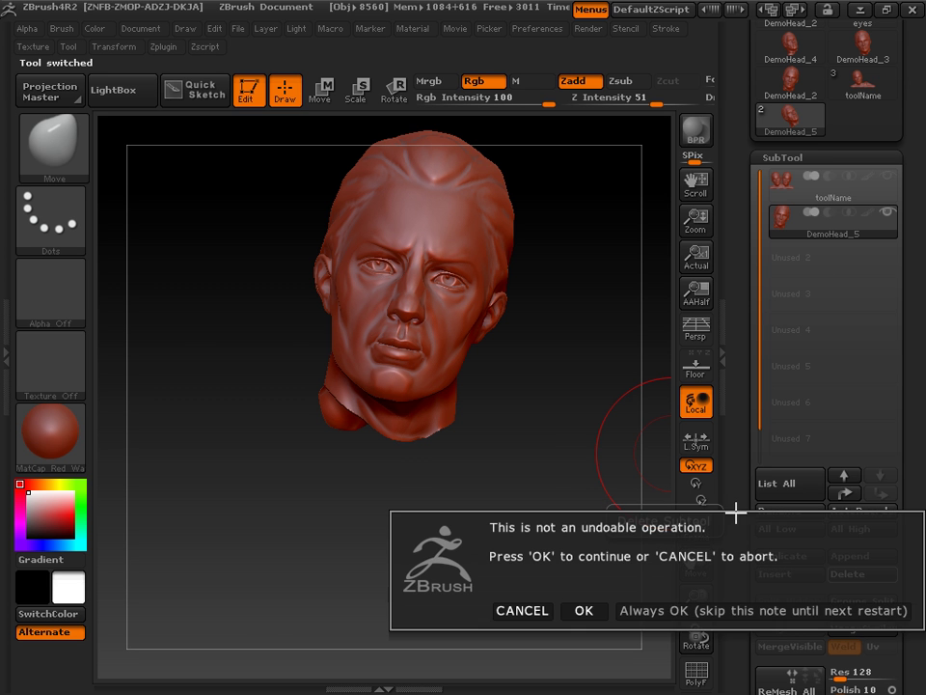
pyautogui.click(598, 609)
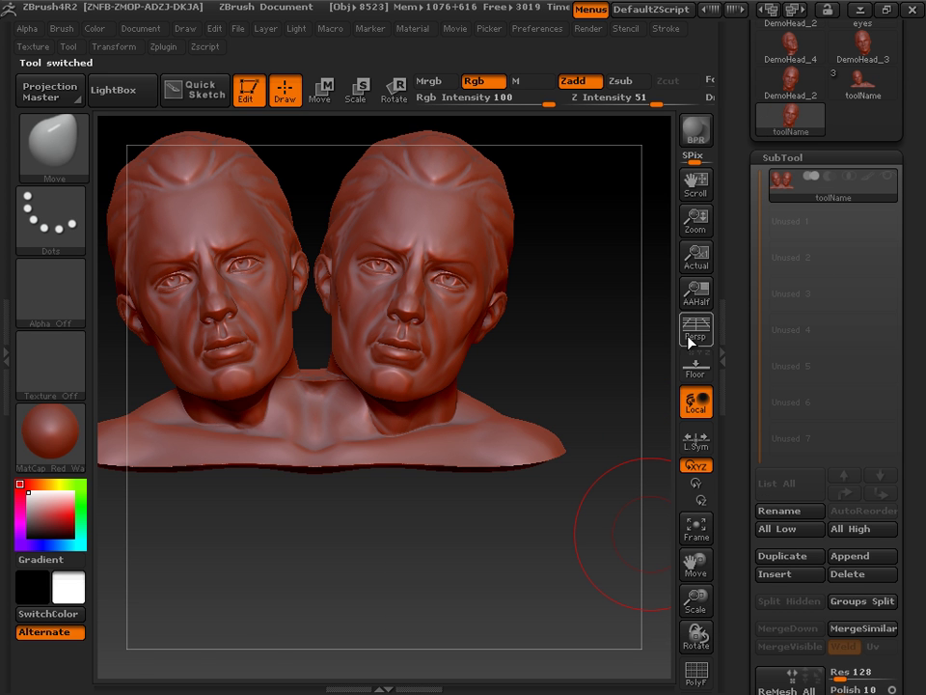
# Step: Smooth the front seam between the two necks, with the Z Intensity raised to 100
pyautogui.moveTo(699, 557); pyautogui.dragTo(407, 314)
pyautogui.moveTo(405, 488)
pyautogui.keyDown('shift'); pyautogui.mouseDown()
pyautogui.moveTo(401, 502)
pyautogui.moveTo(407, 490)
pyautogui.mouseUp(); pyautogui.keyUp('shift')
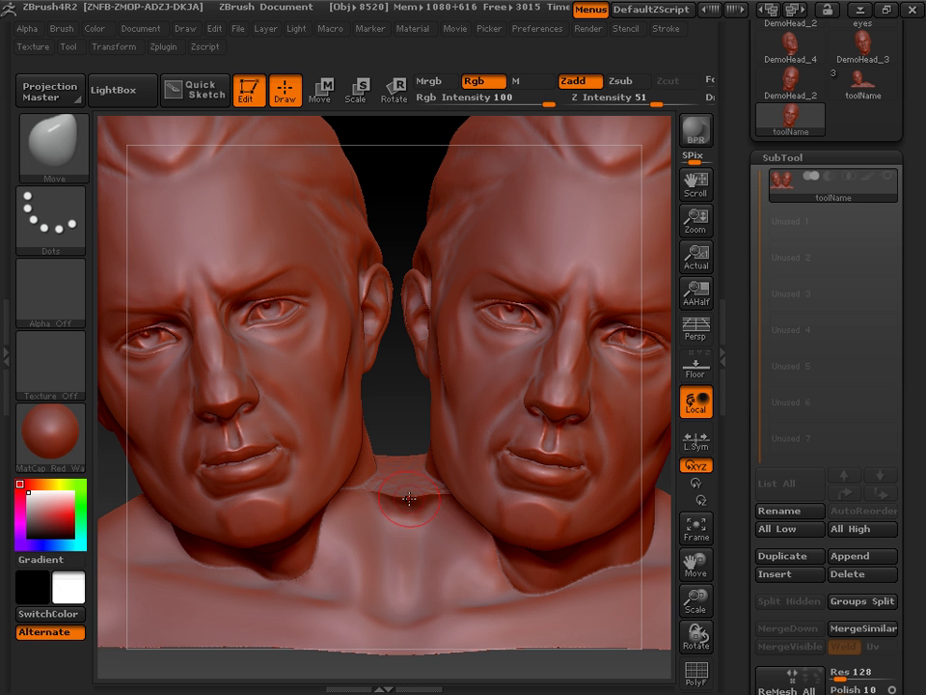
pyautogui.press('shift')
pyautogui.keyDown('shift'); pyautogui.moveTo(399, 495); pyautogui.dragTo(420, 507); pyautogui.keyUp('shift')
pyautogui.press('shift')
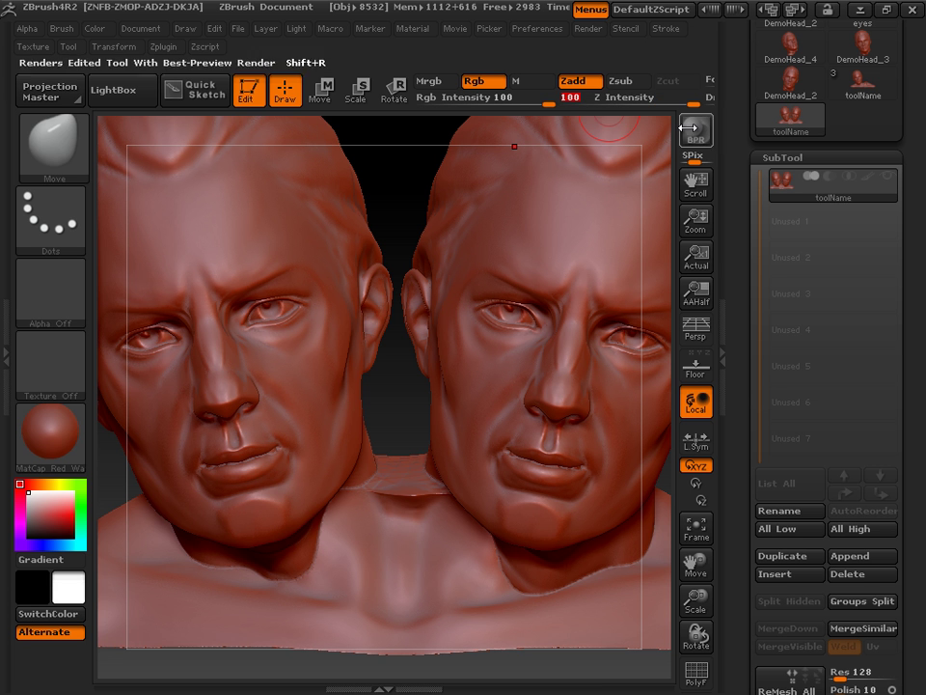
pyautogui.press('shift')
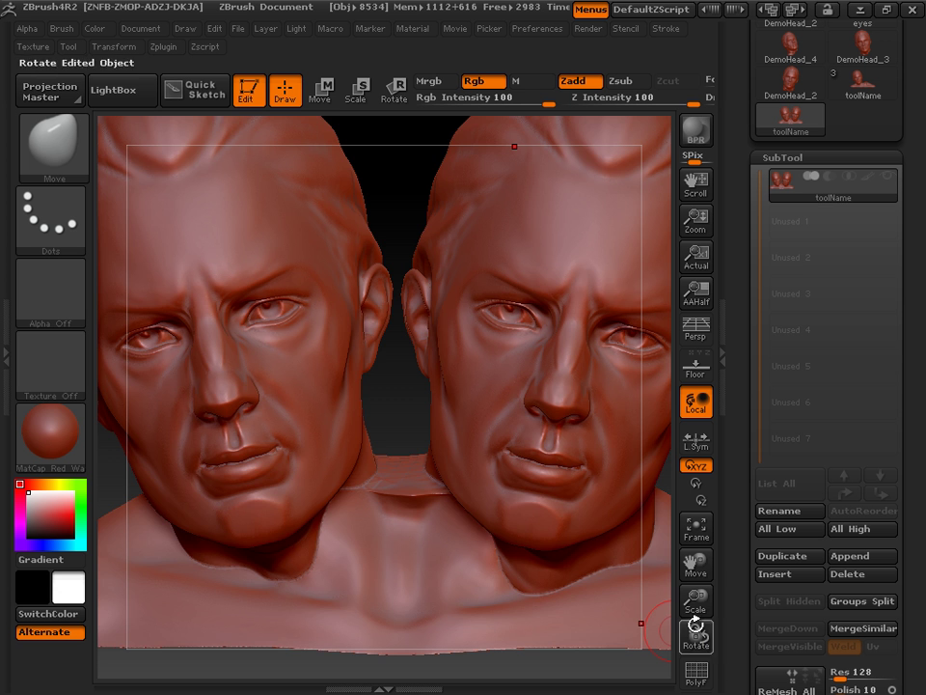
# Step: Examine the fused two-headed bust from front and back, checking the rear neck seams with the polyframe display
pyautogui.moveTo(695, 600); pyautogui.dragTo(666, 521)
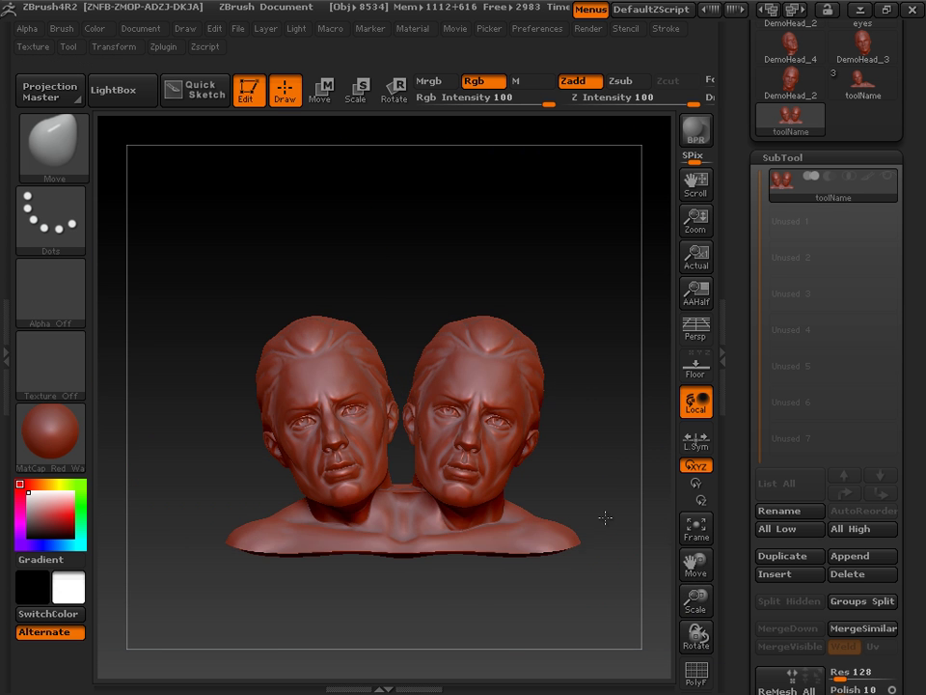
pyautogui.moveTo(497, 621); pyautogui.dragTo(648, 627)
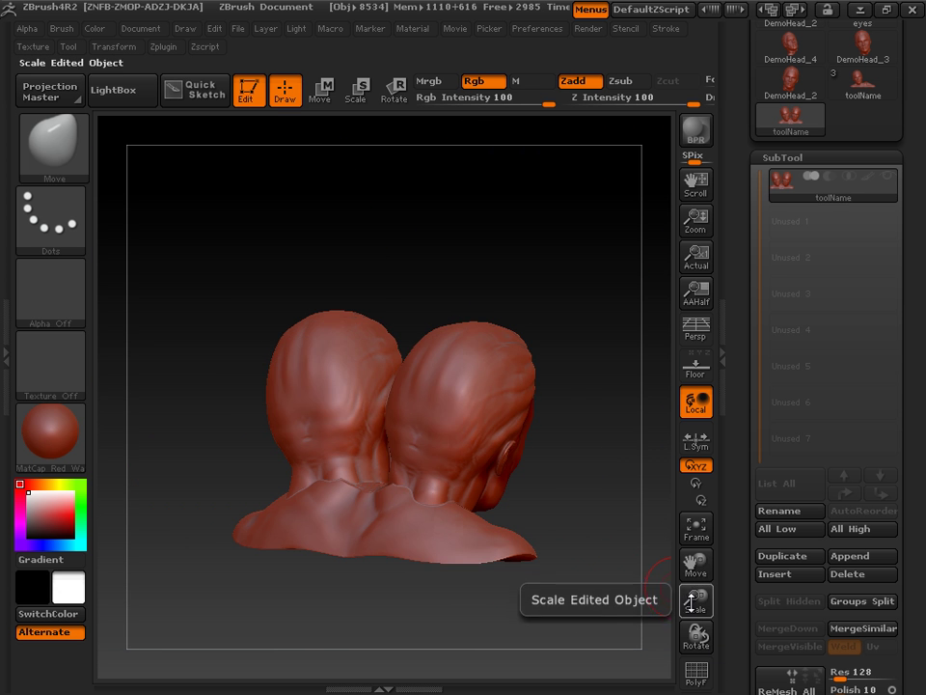
pyautogui.moveTo(695, 600); pyautogui.dragTo(724, 686)
pyautogui.click(696, 672)
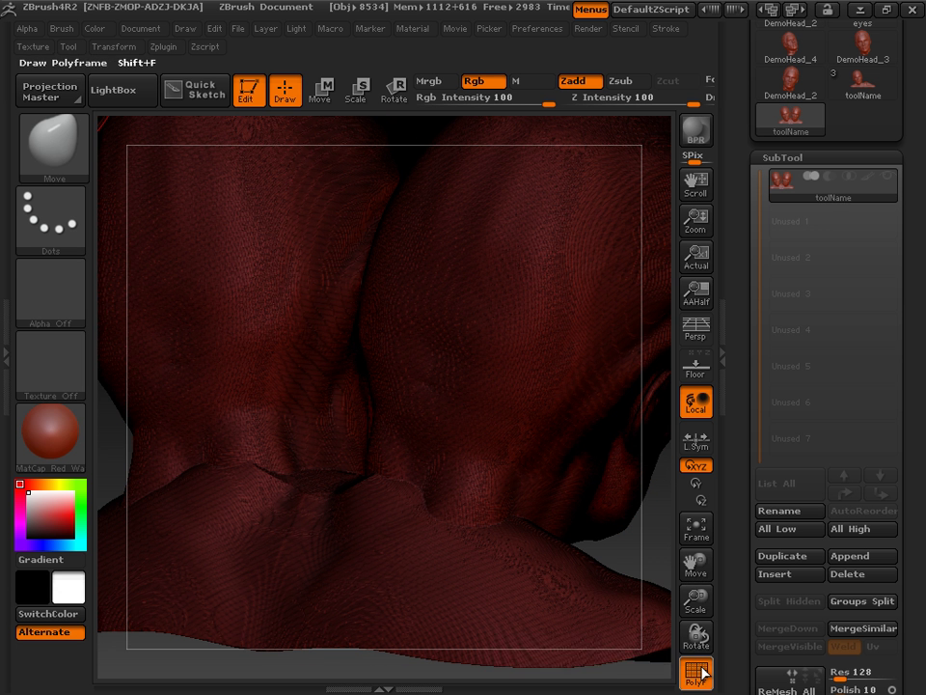
pyautogui.click(705, 671)
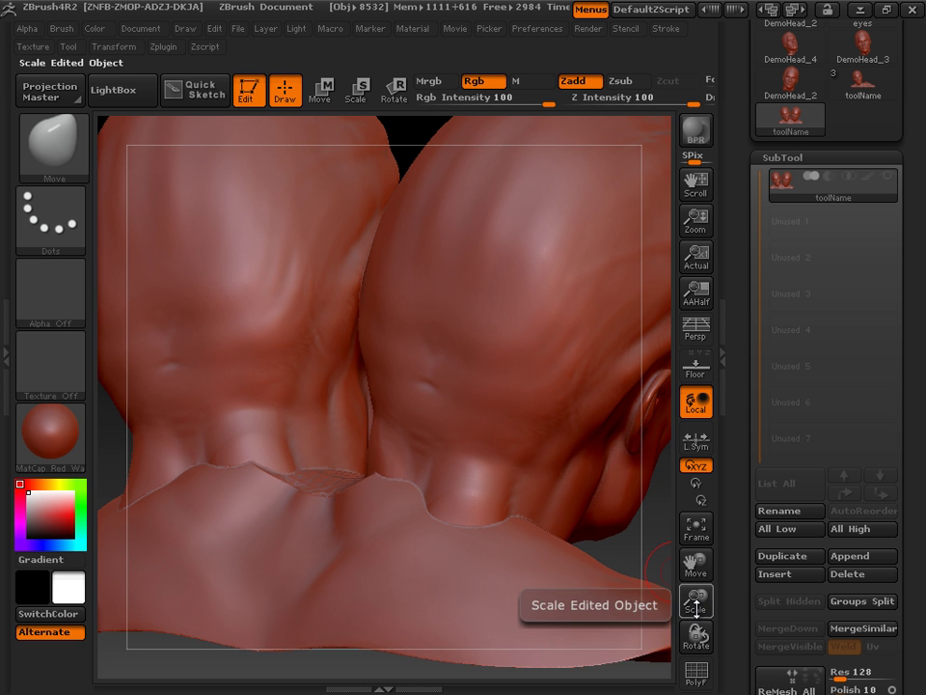
pyautogui.moveTo(697, 606); pyautogui.dragTo(471, 533)
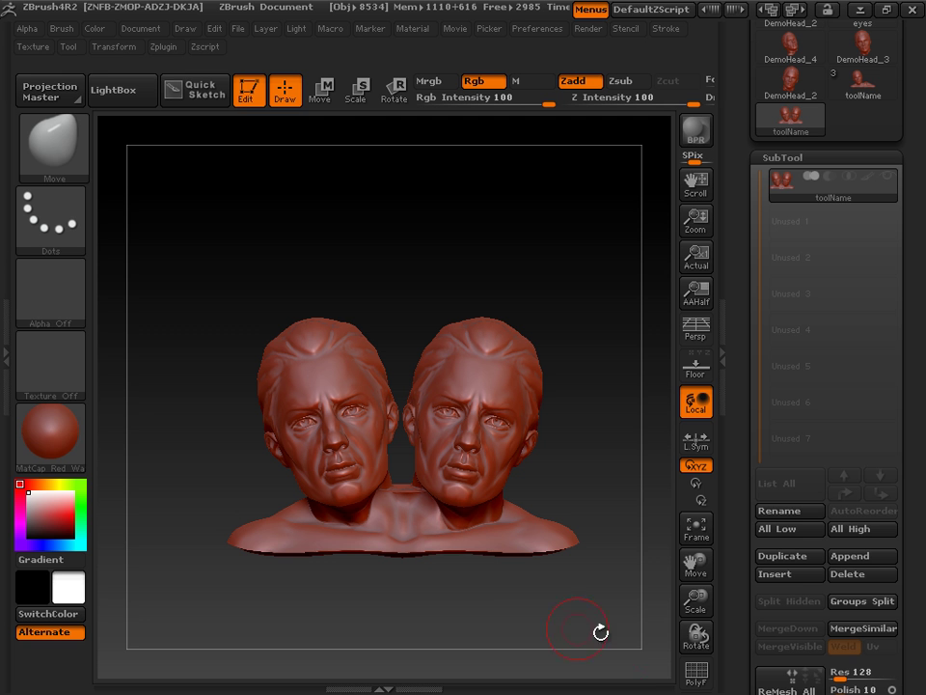